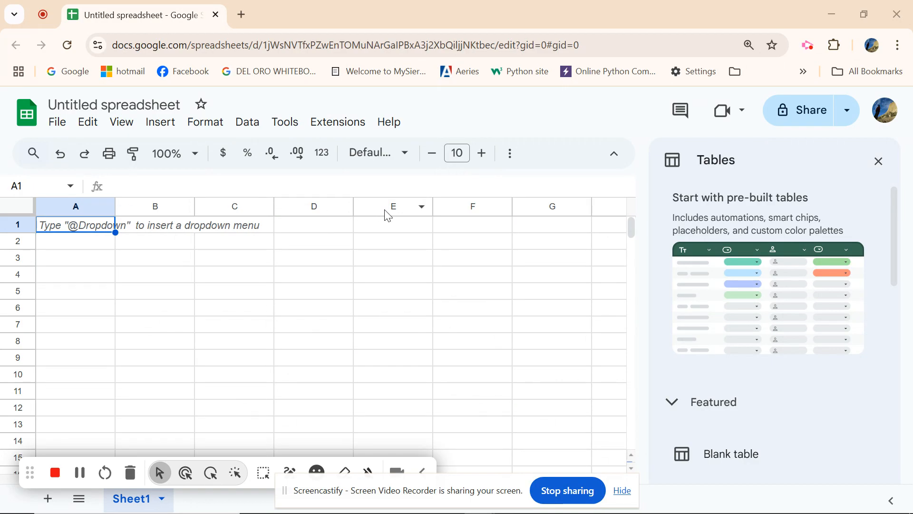
pyautogui.click(138, 208)
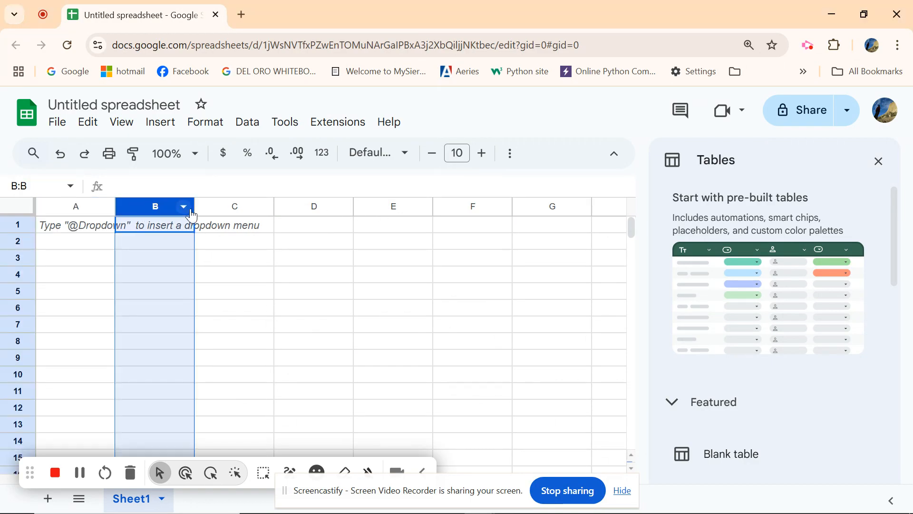
pyautogui.moveTo(194, 206); pyautogui.dragTo(141, 206)
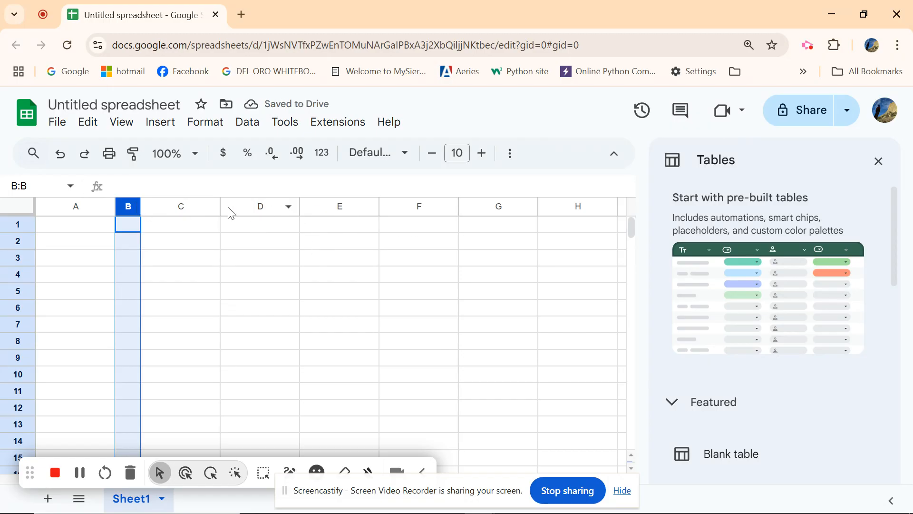
pyautogui.click(177, 206)
pyautogui.moveTo(220, 208); pyautogui.dragTo(172, 207)
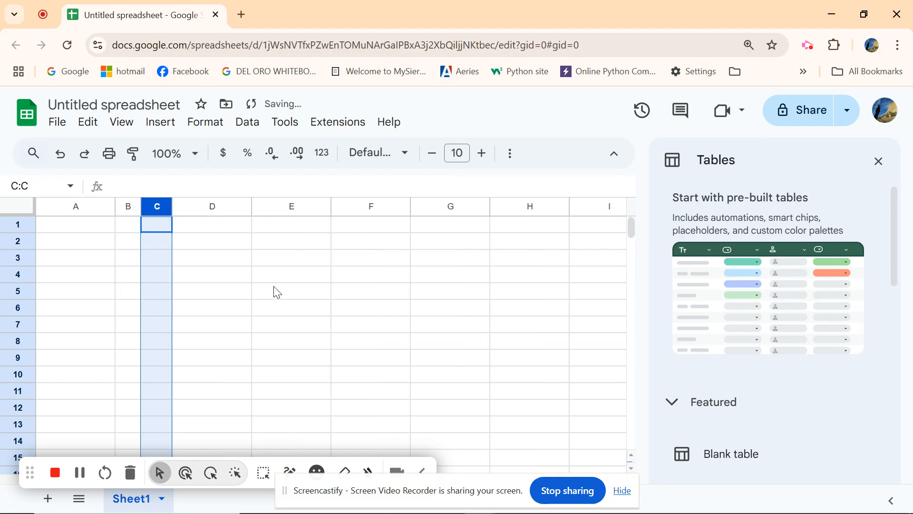
pyautogui.hotkey('ctrl', 'z')
pyautogui.hotkey('ctrl', 'z')
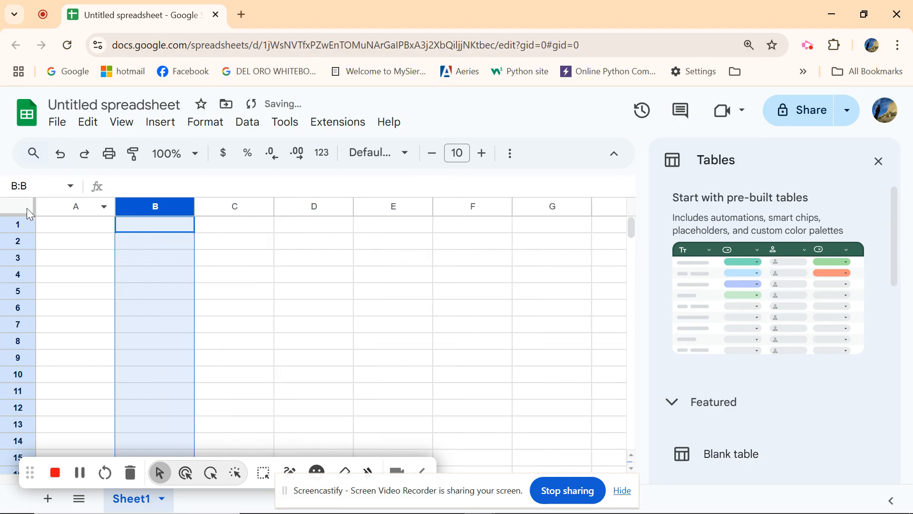
# - Select the whole sheet and narrow all columns to a uniform small width
pyautogui.click(60, 241)
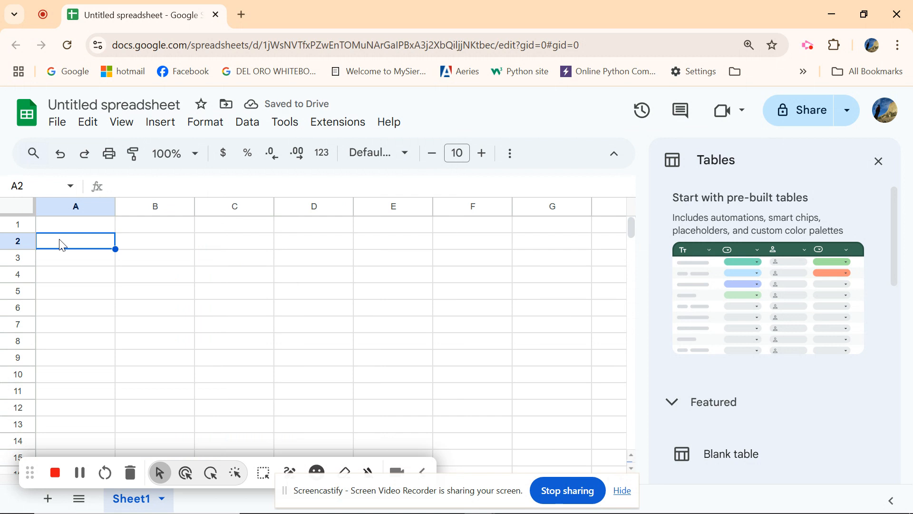
pyautogui.click(56, 206)
pyautogui.click(14, 240)
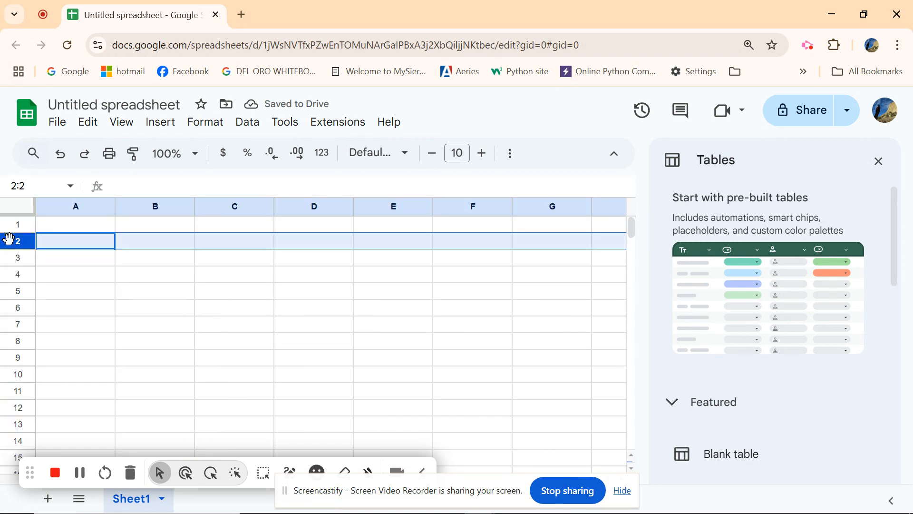
pyautogui.click(18, 208)
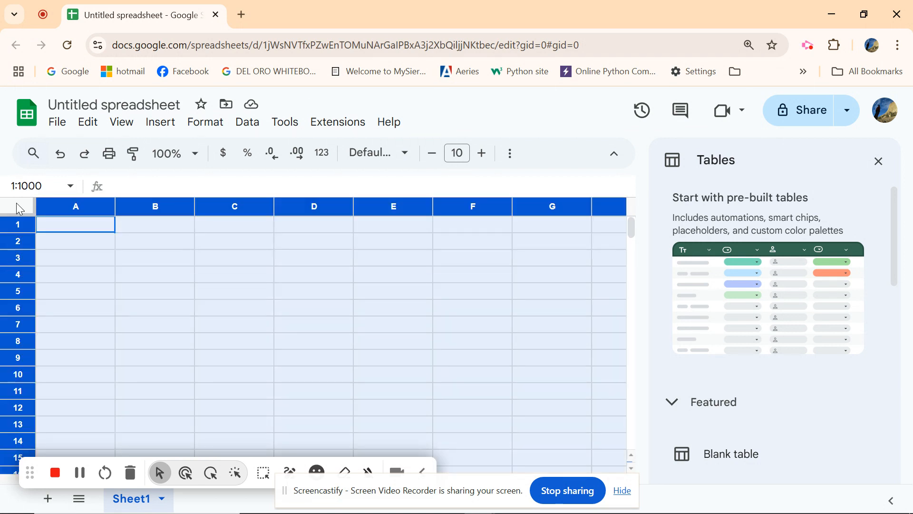
pyautogui.moveTo(194, 206); pyautogui.dragTo(137, 207)
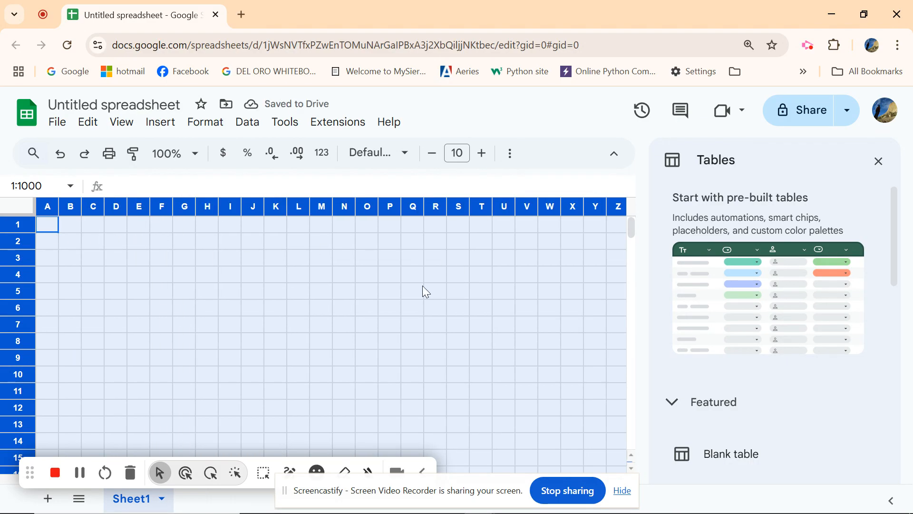
# - Enter 1 in cell B1
pyautogui.click(54, 226)
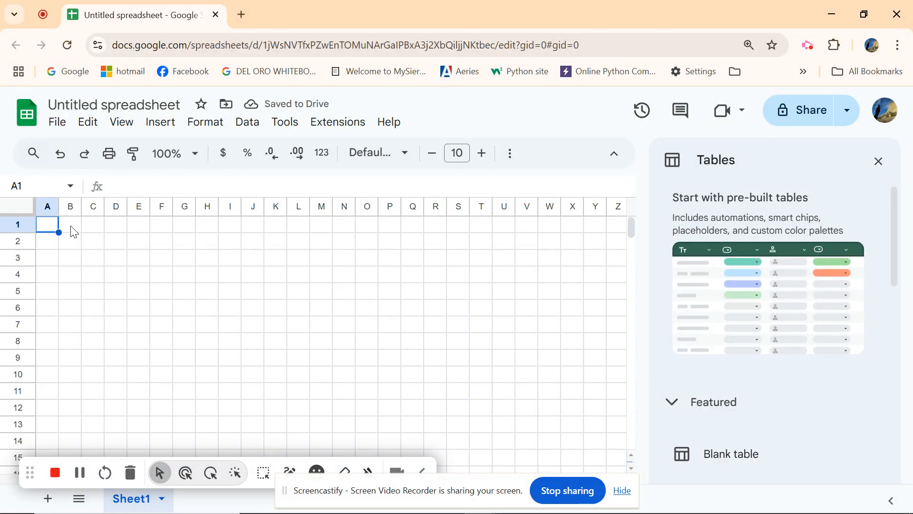
pyautogui.click(73, 229)
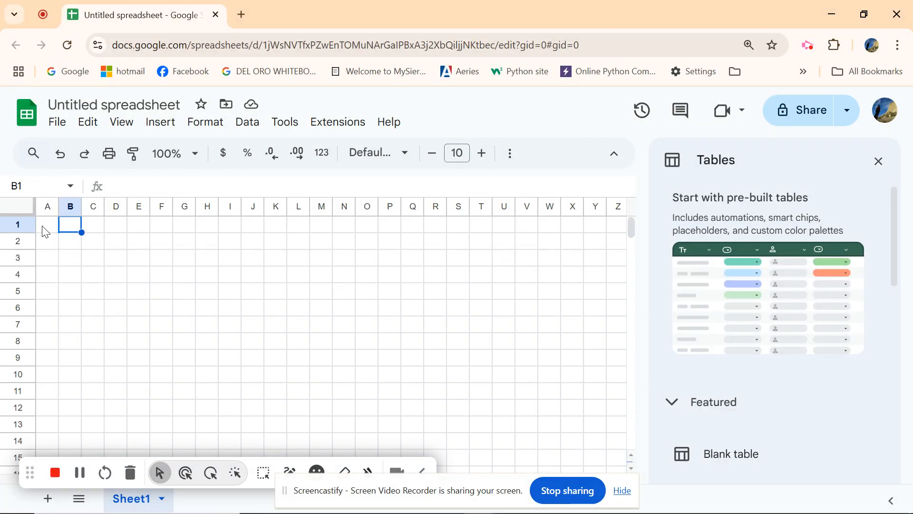
pyautogui.write('1')
pyautogui.click(98, 232)
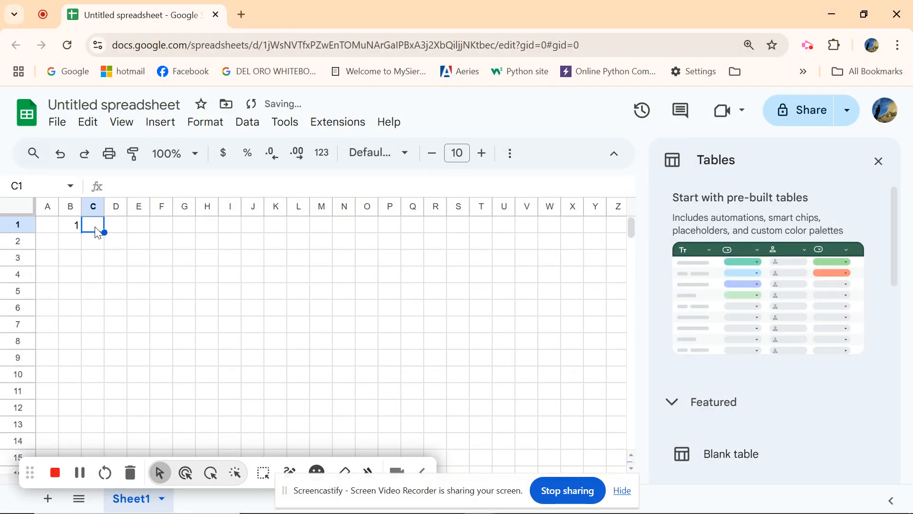
pyautogui.write('2')
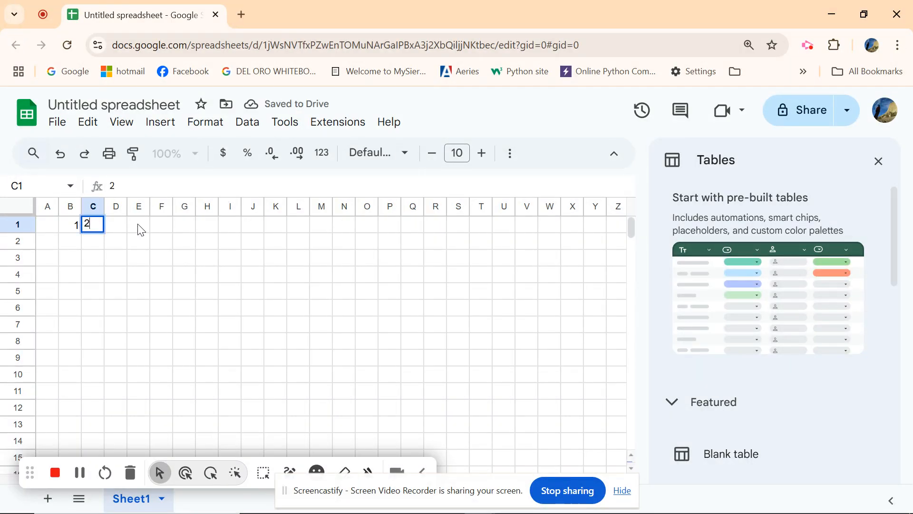
pyautogui.click(114, 228)
pyautogui.write('3')
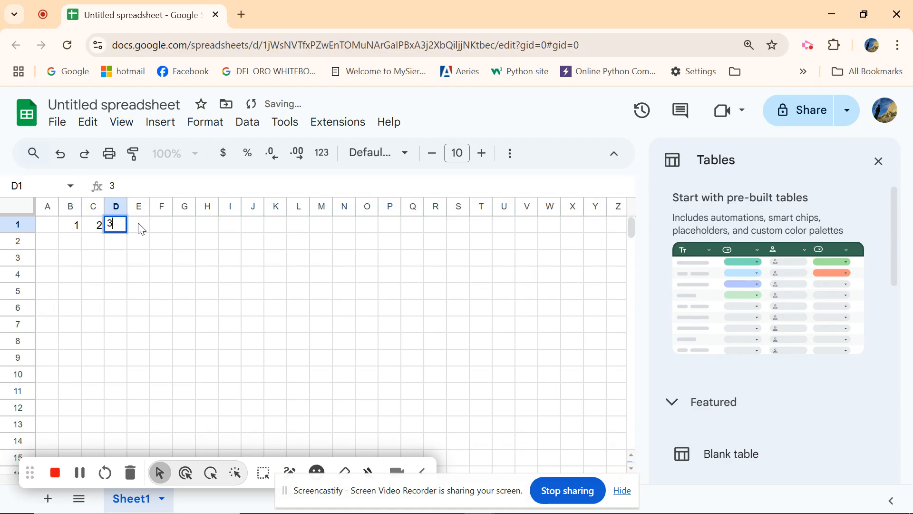
pyautogui.click(145, 230)
pyautogui.write('3')
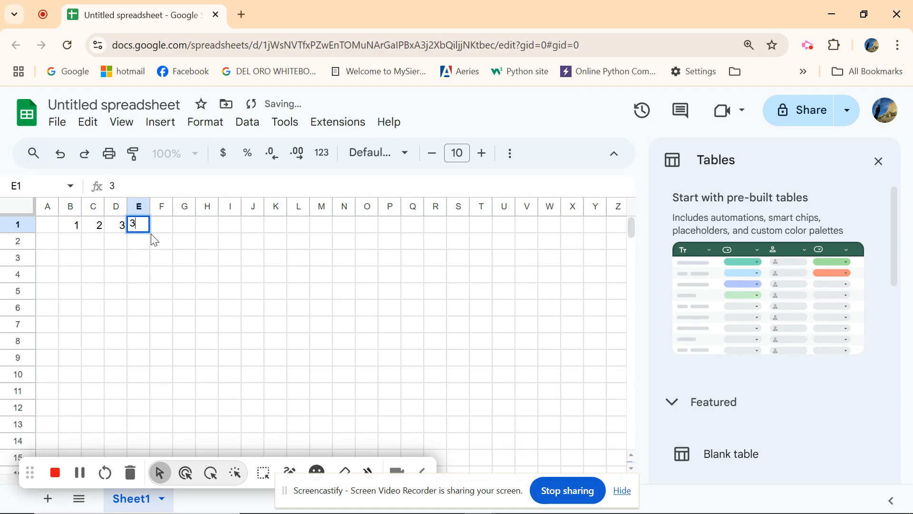
pyautogui.press('BackSpace')
pyautogui.write('4')
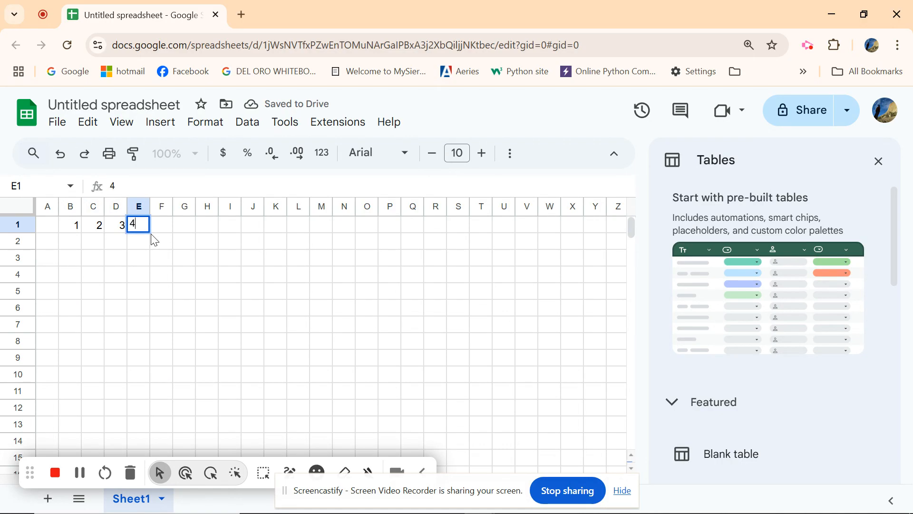
pyautogui.press('BackSpace')
pyautogui.click(120, 228)
pyautogui.press('BackSpace')
pyautogui.click(92, 222)
pyautogui.press('BackSpace')
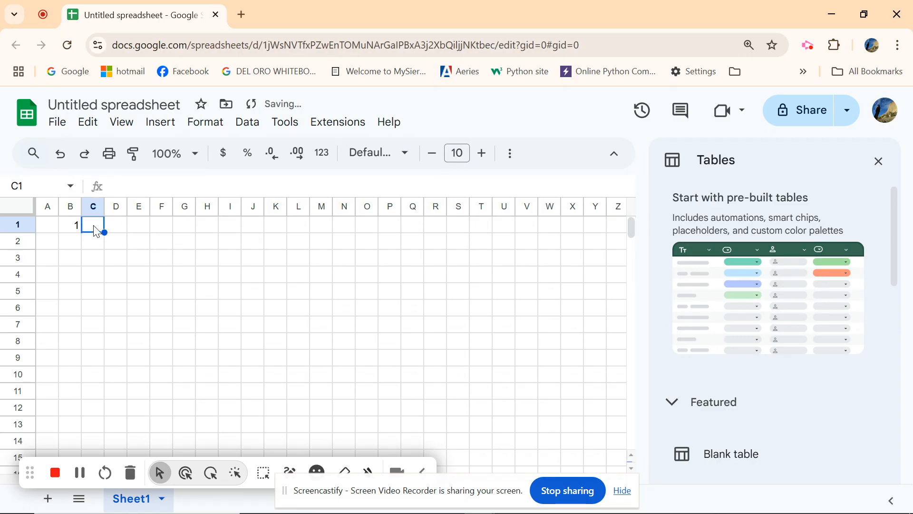
# - Enter the formula =B1+1 in cell C1
pyautogui.click(70, 226)
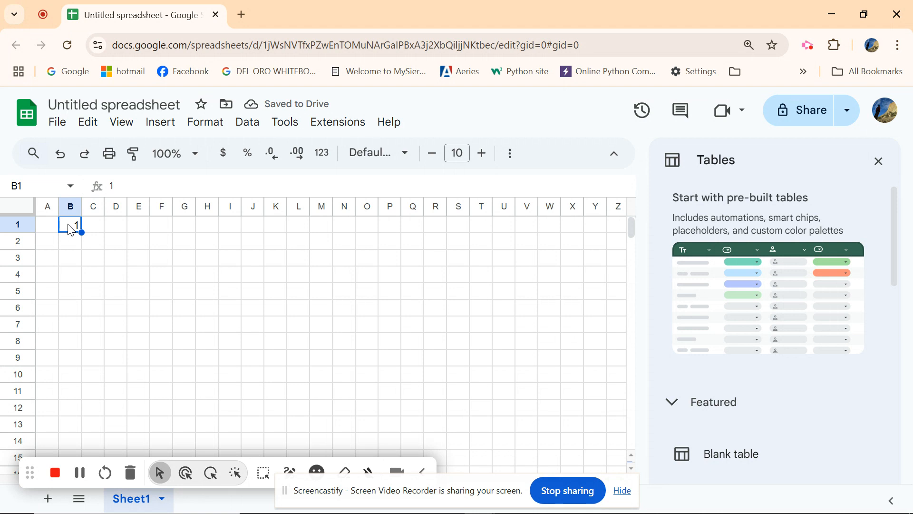
pyautogui.click(92, 227)
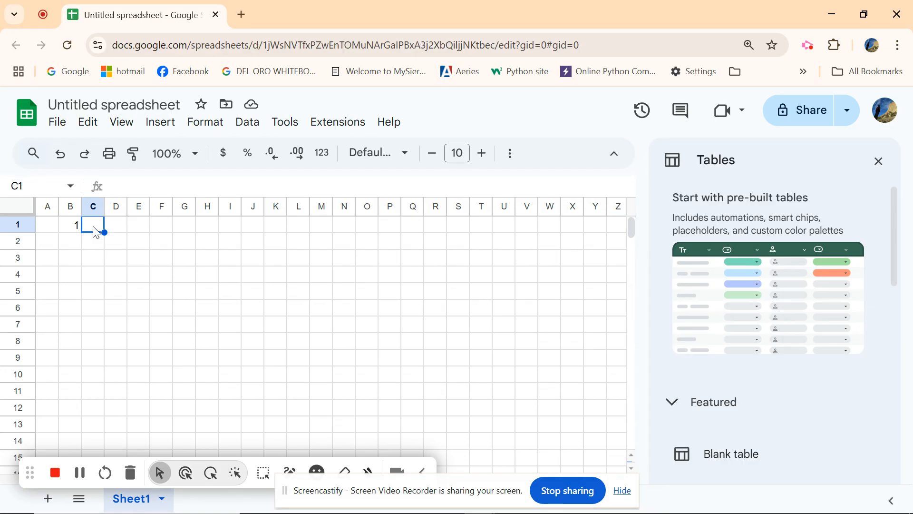
pyautogui.write('=')
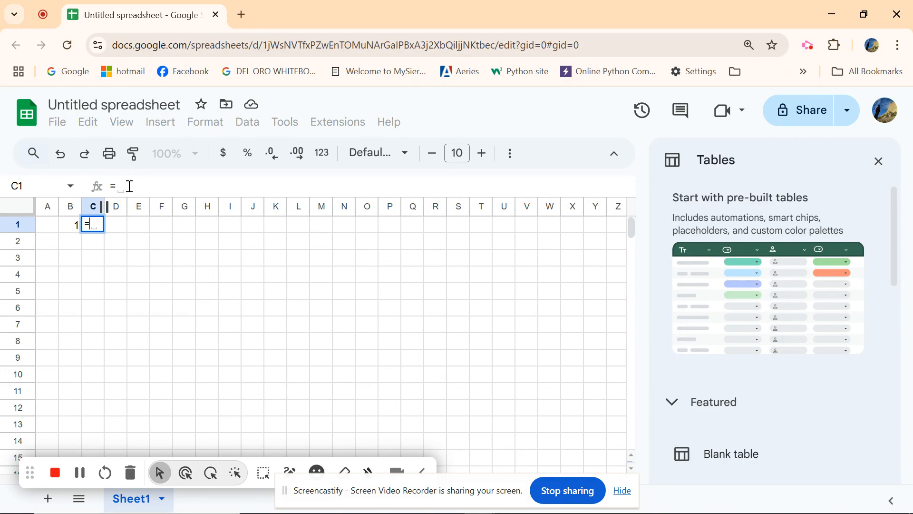
pyautogui.click(75, 228)
pyautogui.click(136, 187)
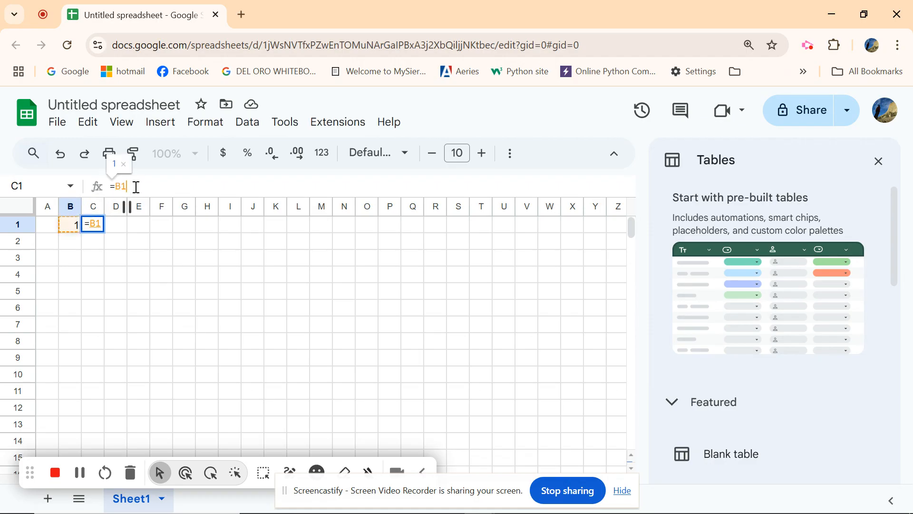
pyautogui.write('+1')
pyautogui.press('Return')
# - Fill the C1 formula across row 1 to column Q, then clear cell Q1
pyautogui.click(98, 226)
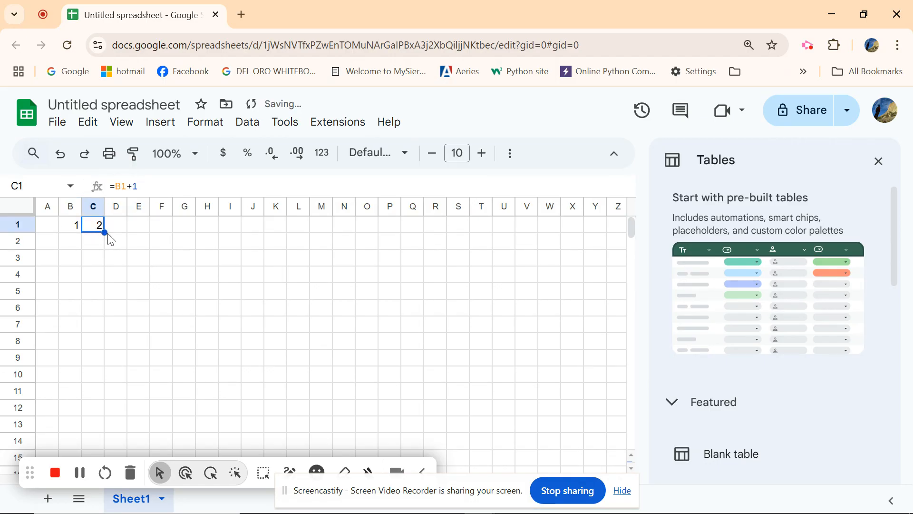
pyautogui.moveTo(105, 232); pyautogui.dragTo(418, 229)
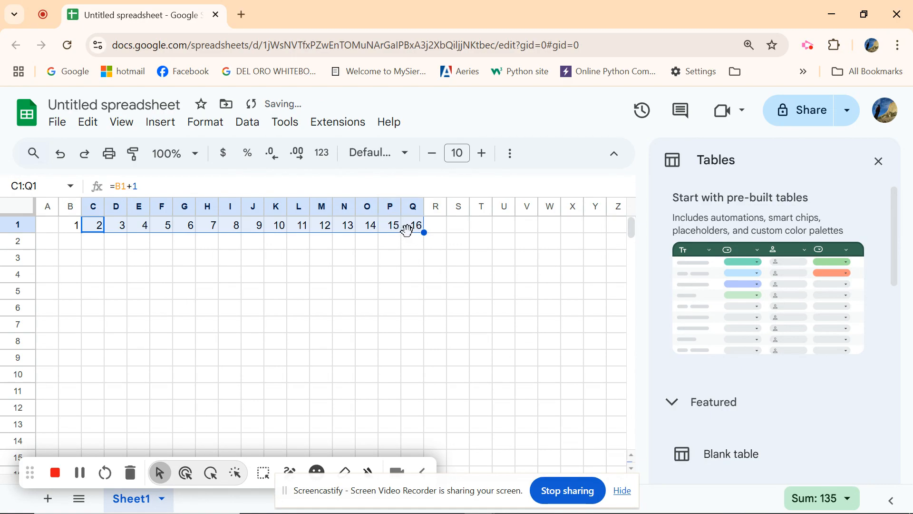
pyautogui.click(413, 227)
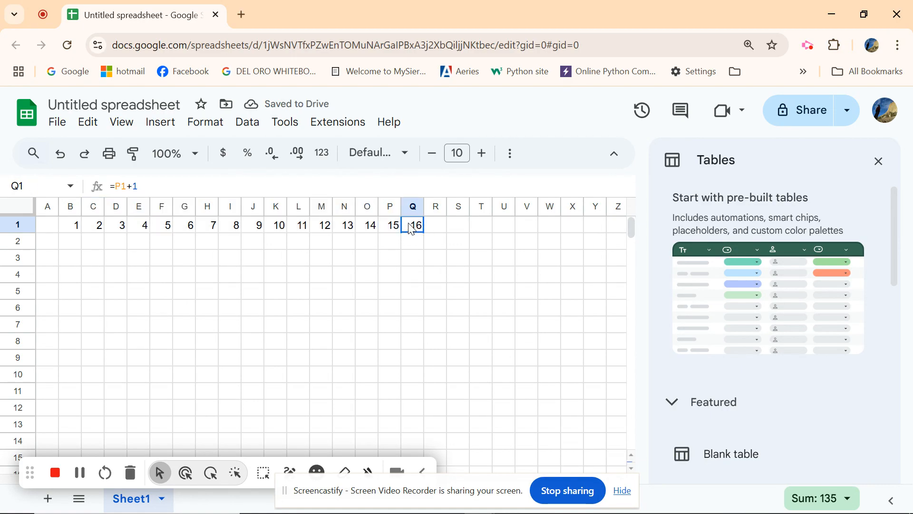
pyautogui.press('Delete')
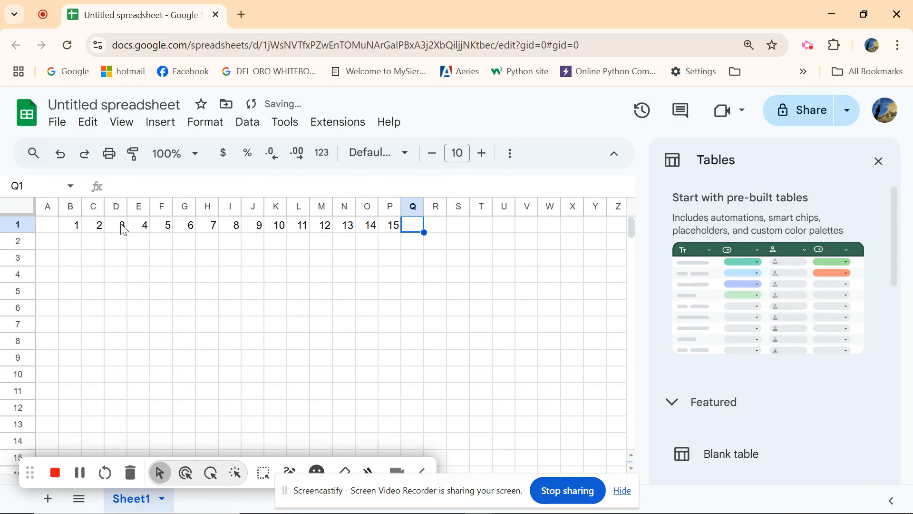
# - Select row 1 and make its text bold
pyautogui.click(98, 228)
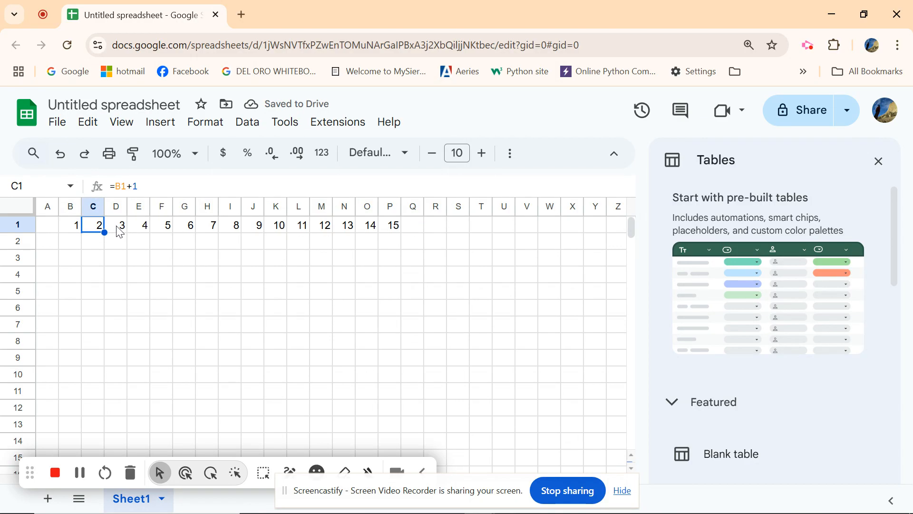
pyautogui.click(118, 229)
pyautogui.click(137, 228)
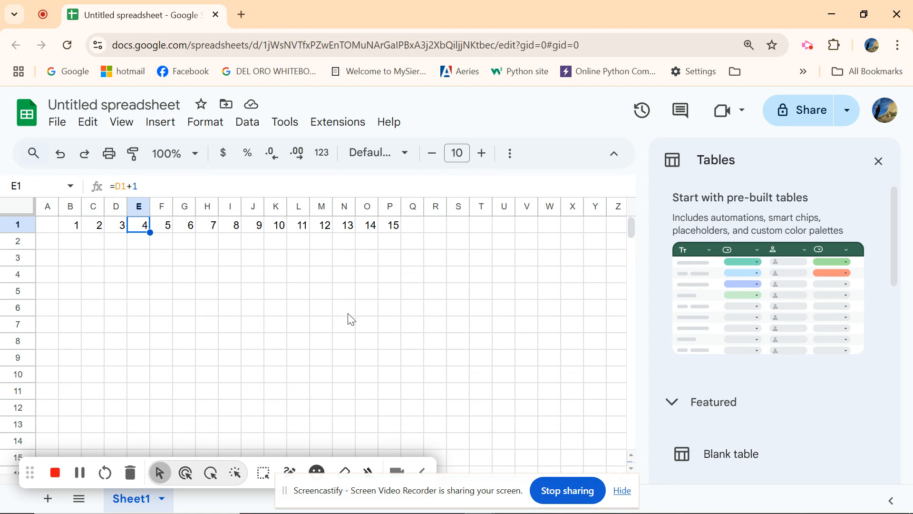
pyautogui.click(13, 225)
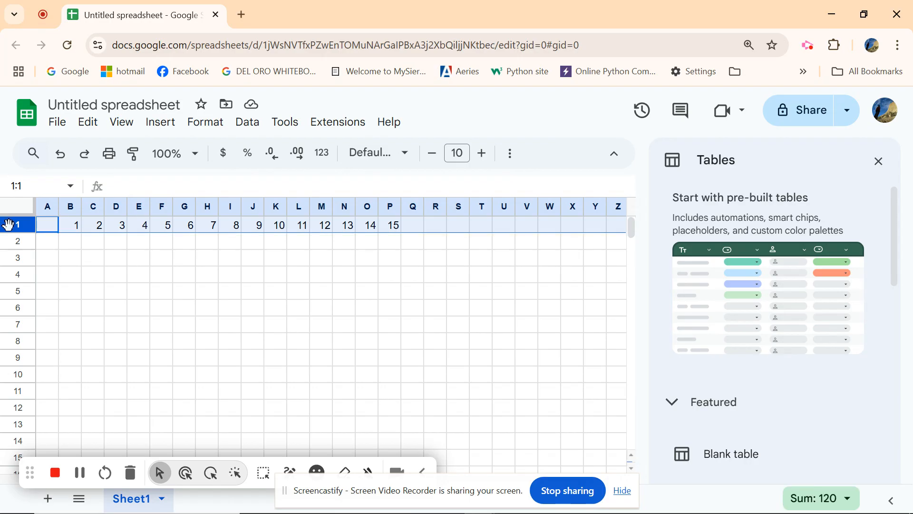
pyautogui.click(510, 154)
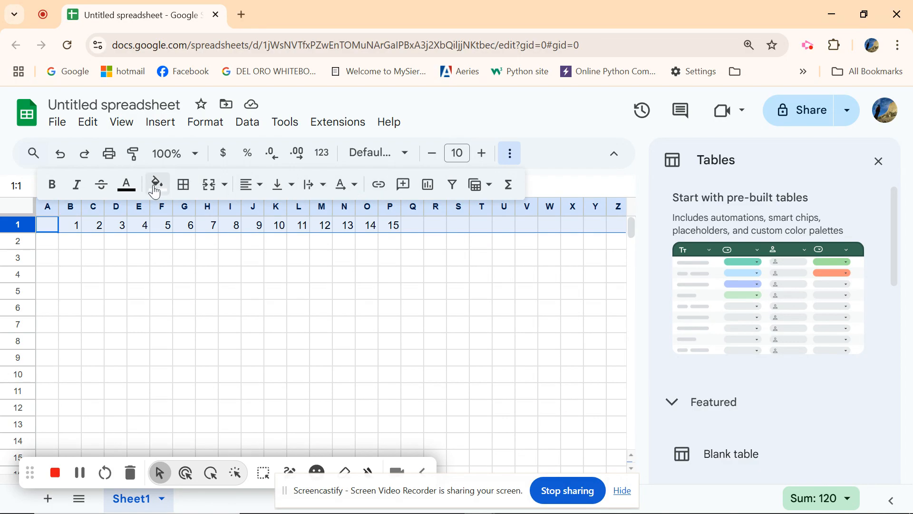
pyautogui.click(54, 189)
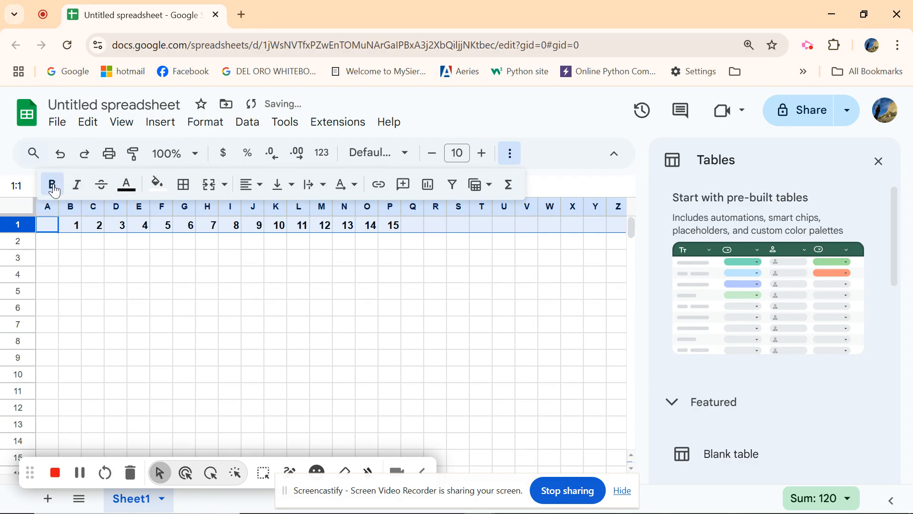
# - Center row 1 horizontally and align it to the middle vertically
pyautogui.click(259, 186)
pyautogui.click(273, 211)
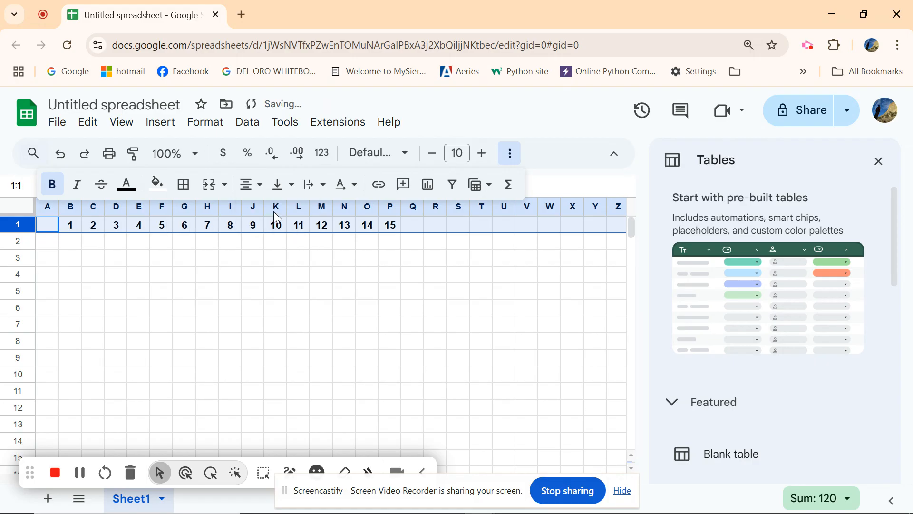
pyautogui.click(280, 185)
pyautogui.click(304, 218)
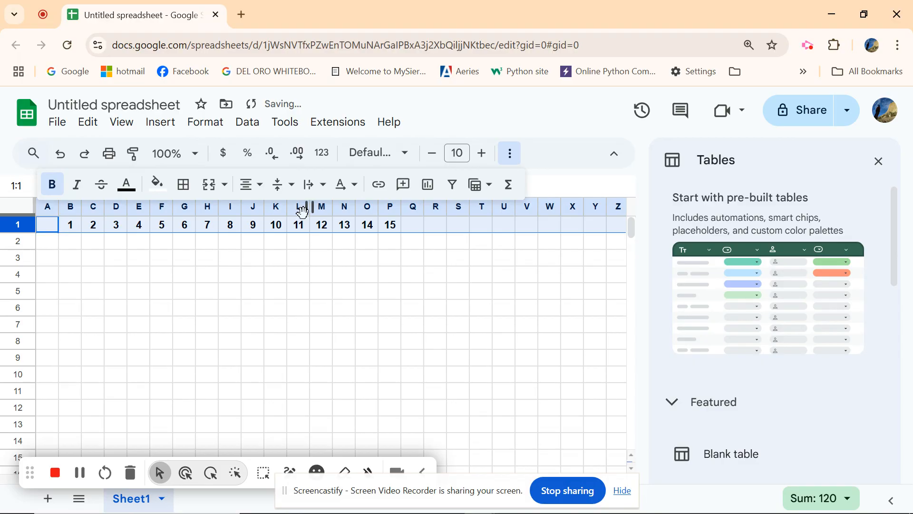
pyautogui.click(437, 279)
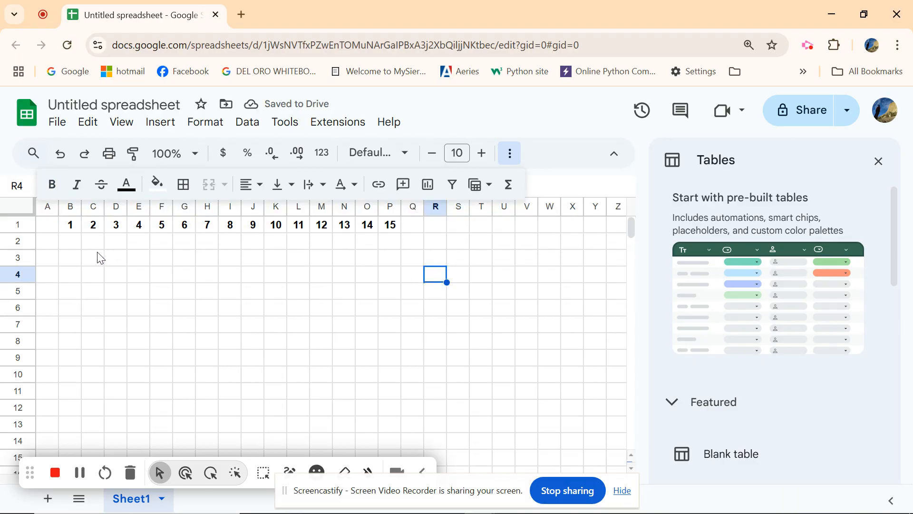
# - Enter 1 in cell A2
pyautogui.click(51, 244)
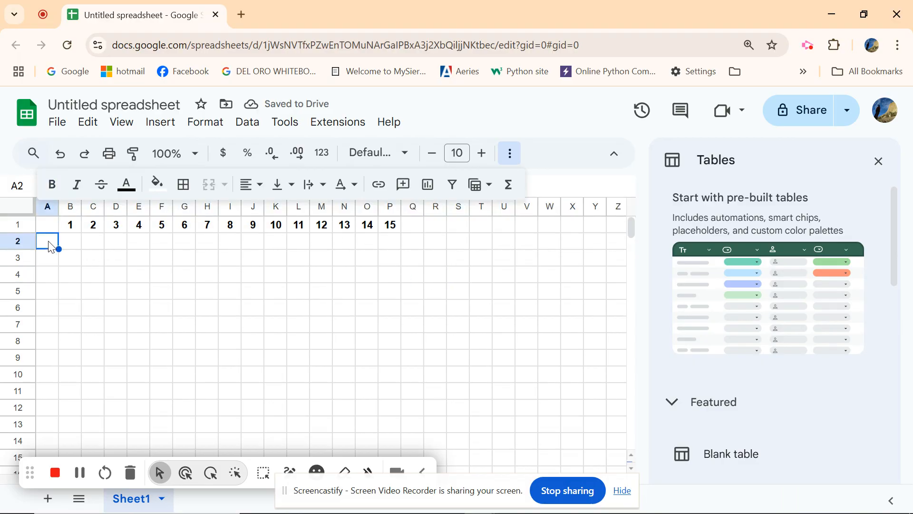
pyautogui.write('1')
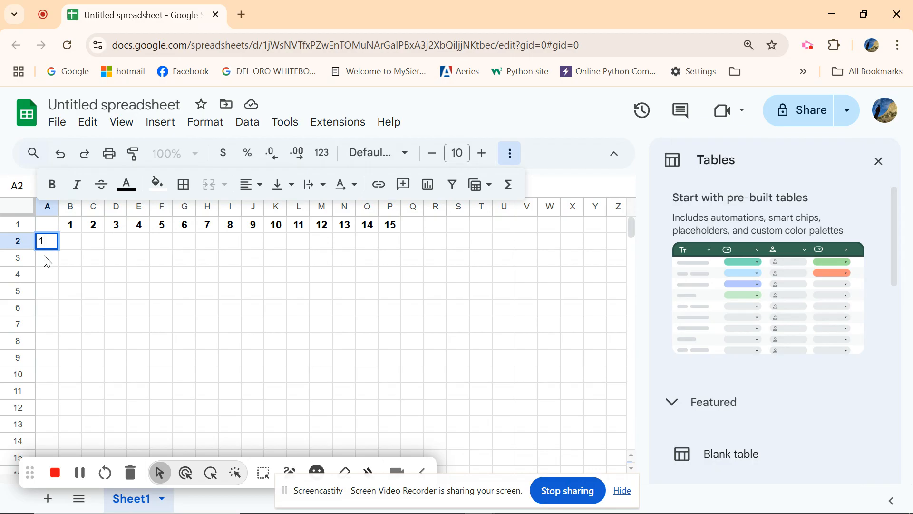
pyautogui.click(47, 261)
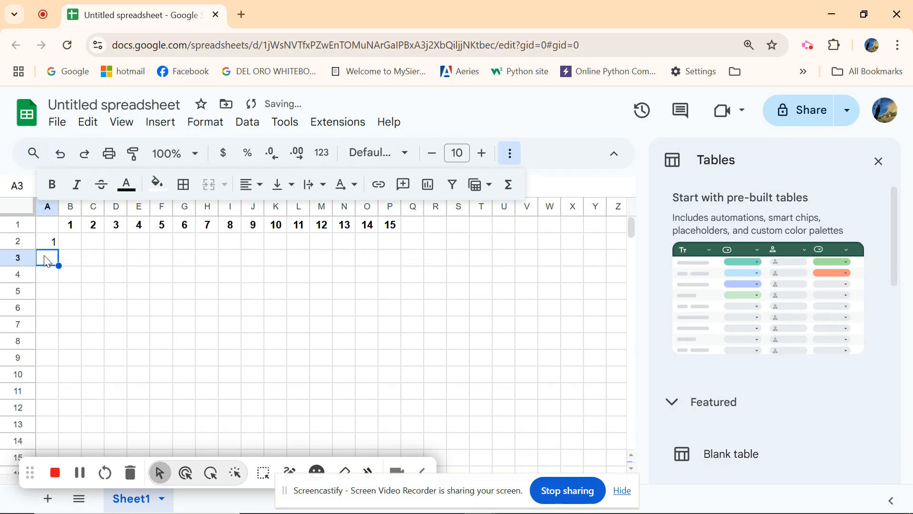
# - Enter 2 in cell A3, then fill the A2:A3 sequence down column A to row 11
pyautogui.write('2')
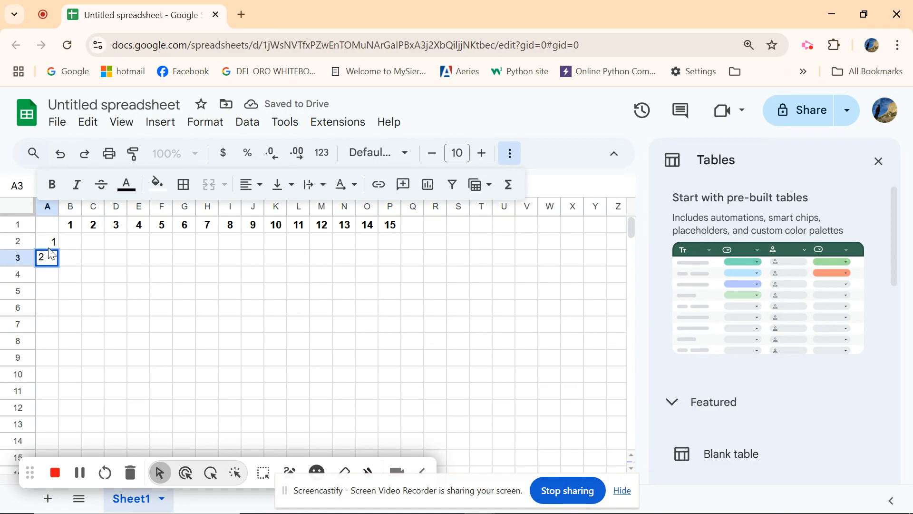
pyautogui.click(49, 246)
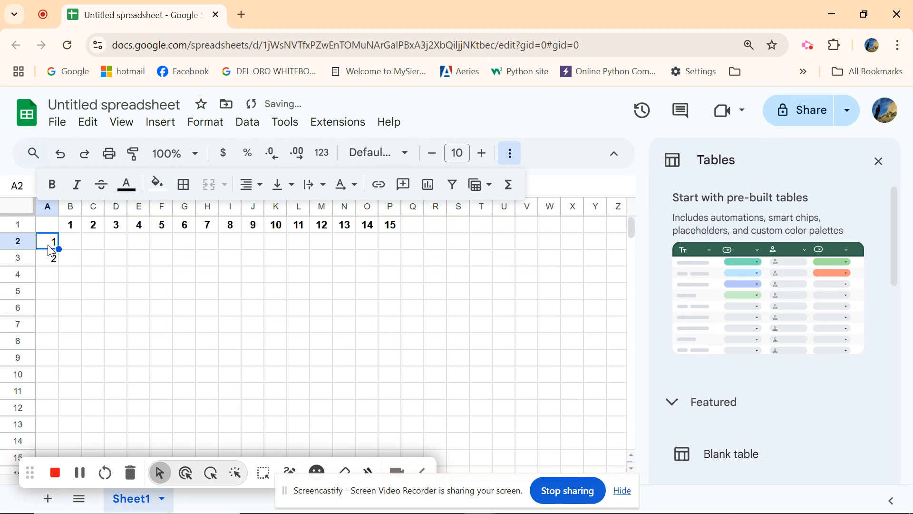
pyautogui.click(50, 260)
pyautogui.click(42, 246)
pyautogui.keyDown('shift'); pyautogui.click(43, 262); pyautogui.keyUp('shift')
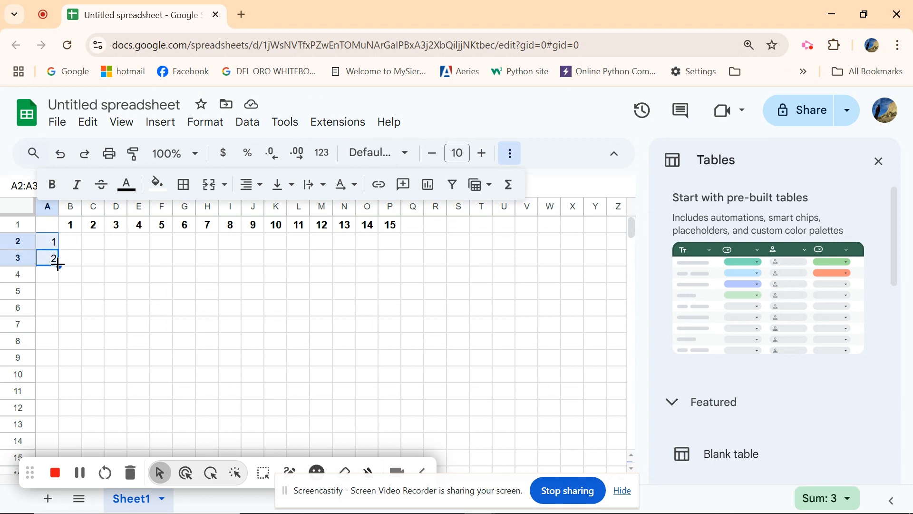
pyautogui.moveTo(59, 266); pyautogui.dragTo(48, 395)
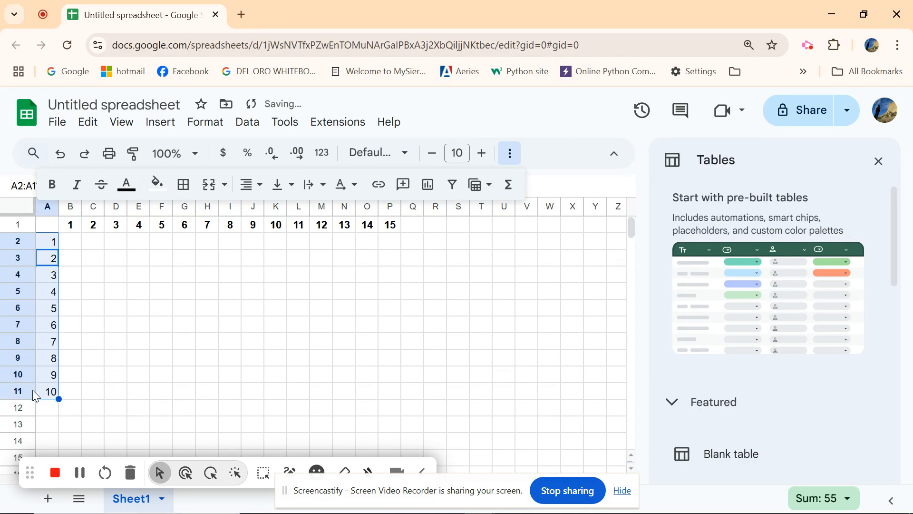
pyautogui.click(510, 154)
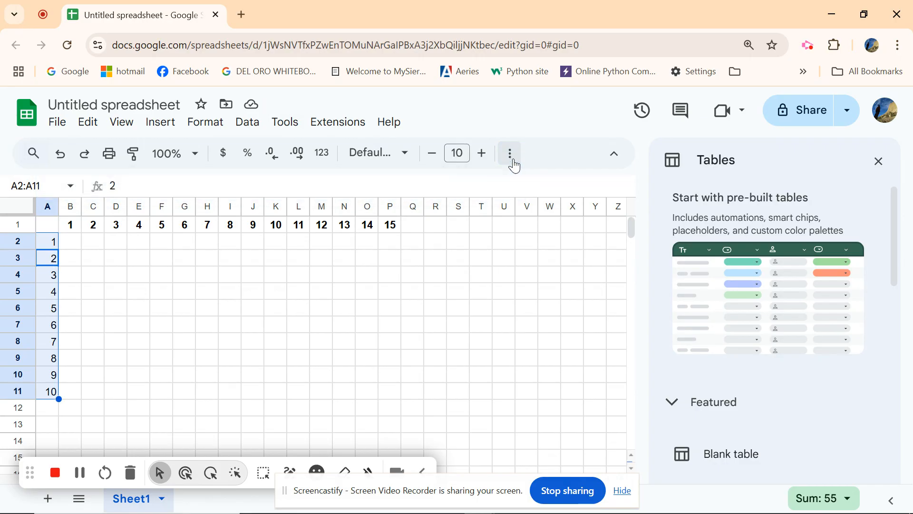
pyautogui.click(48, 261)
pyautogui.click(49, 281)
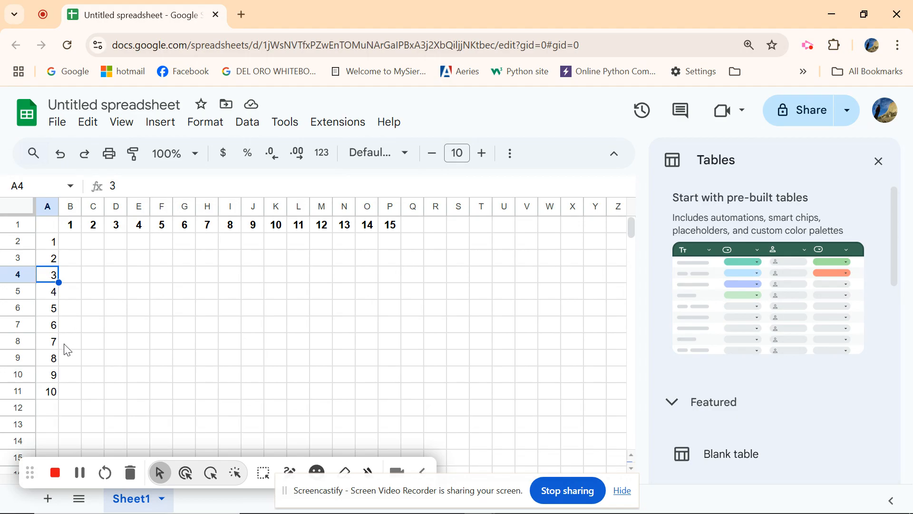
pyautogui.click(41, 206)
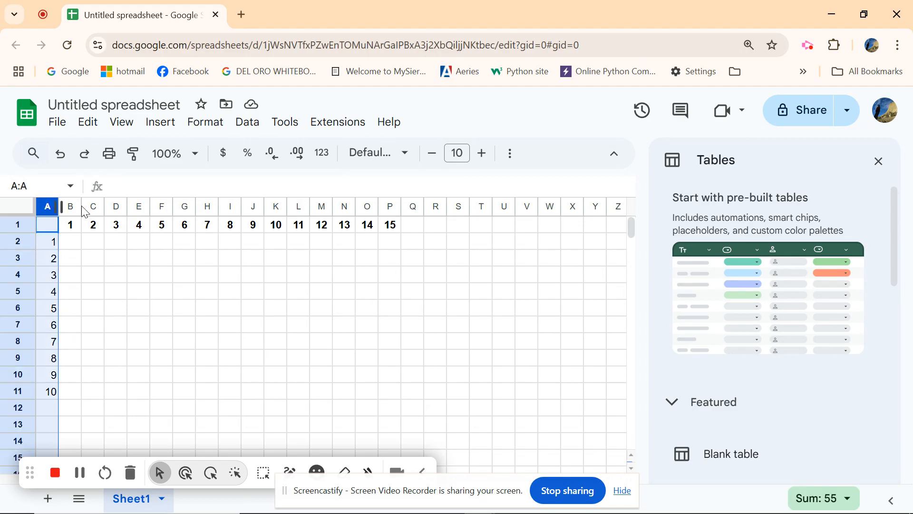
pyautogui.click(510, 153)
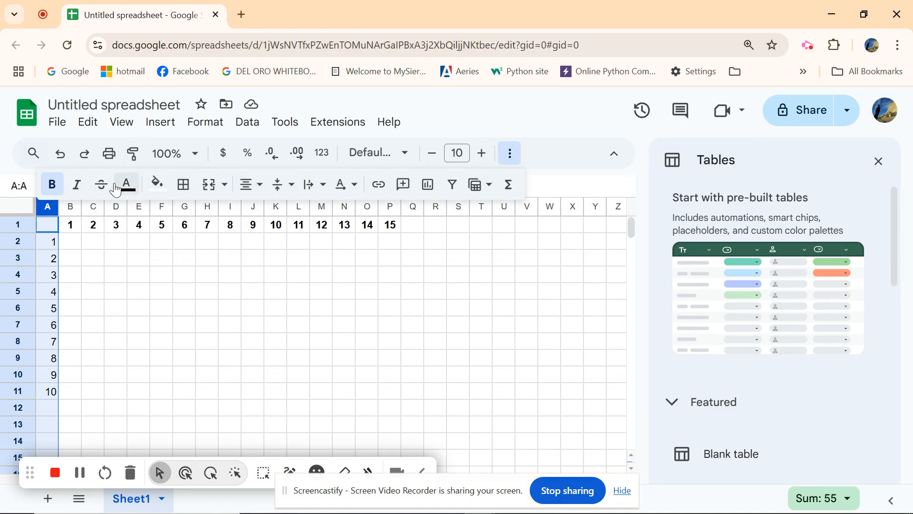
pyautogui.click(52, 184)
pyautogui.click(510, 153)
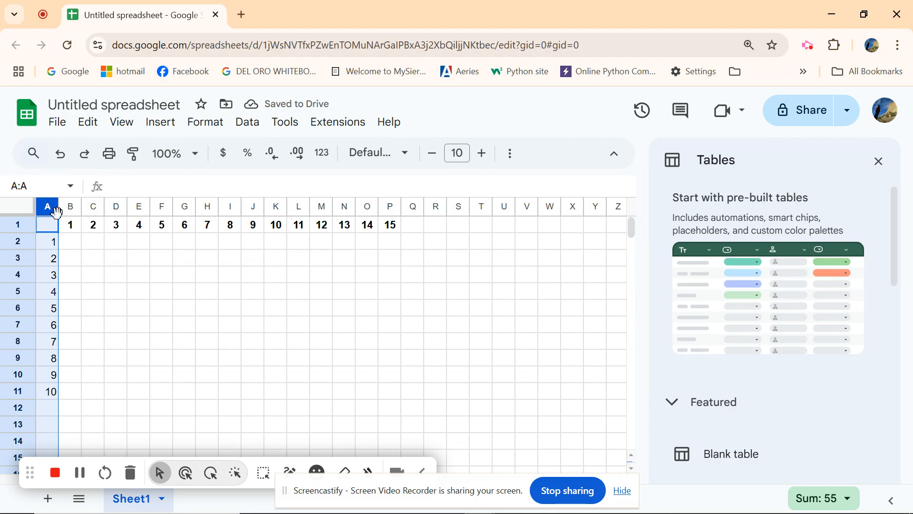
# - Select column A and make its text bold
pyautogui.click(92, 258)
pyautogui.click(46, 206)
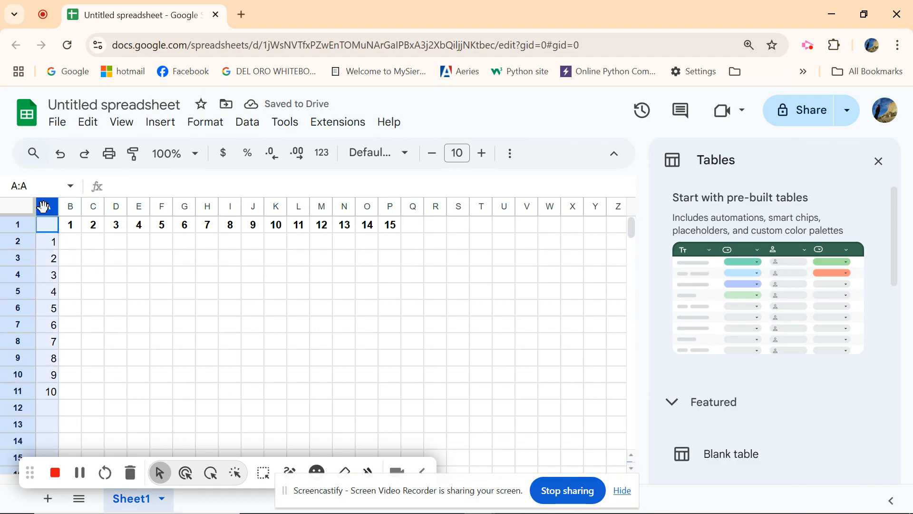
pyautogui.click(509, 155)
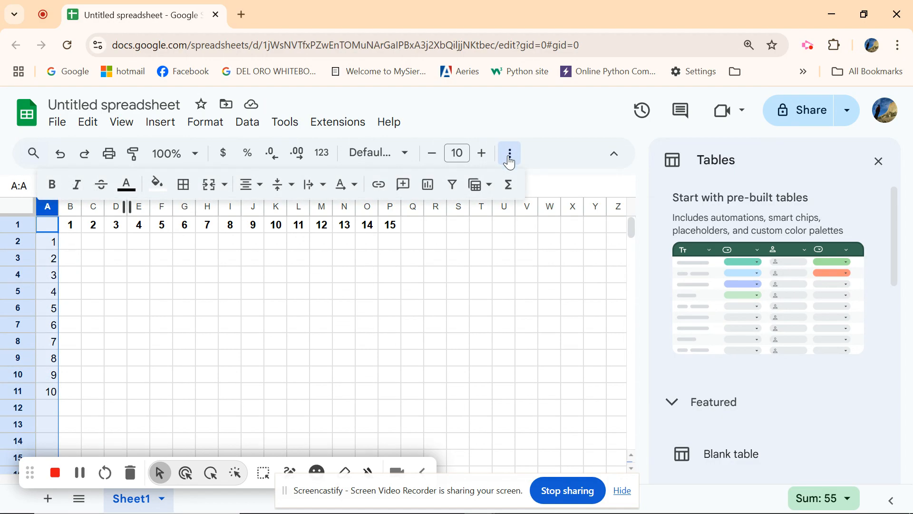
pyautogui.click(53, 185)
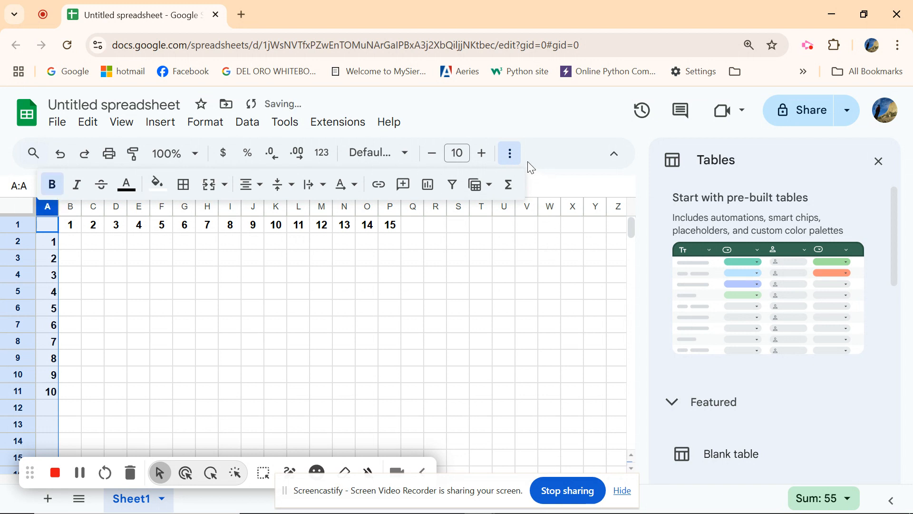
# - Select row 1 and fill it with orange
pyautogui.click(510, 155)
pyautogui.click(283, 295)
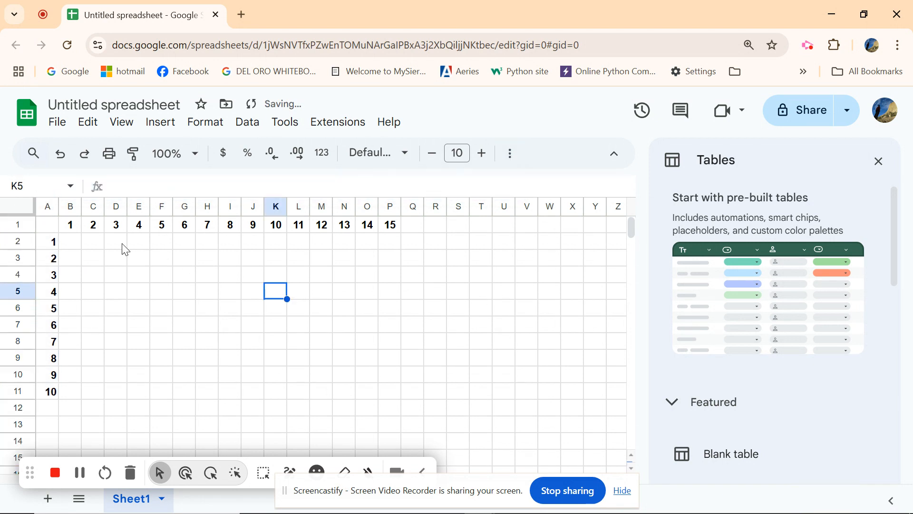
pyautogui.click(6, 222)
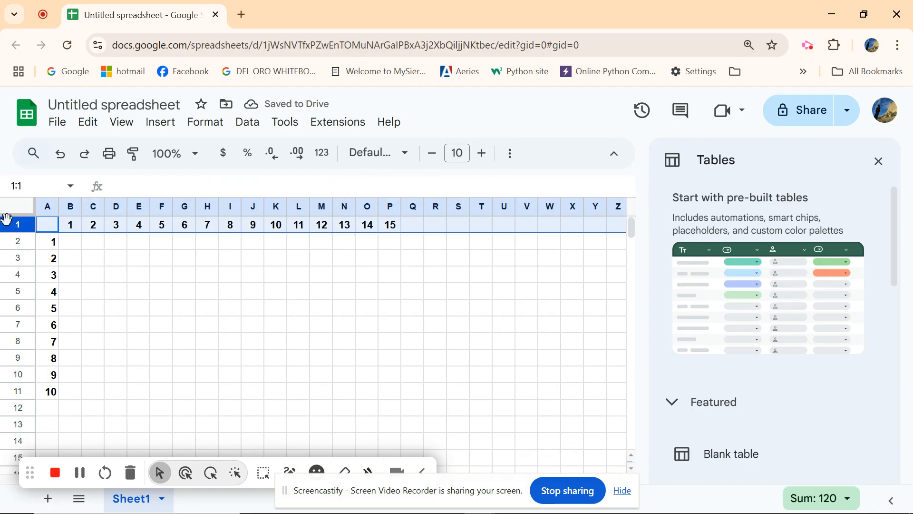
pyautogui.click(509, 155)
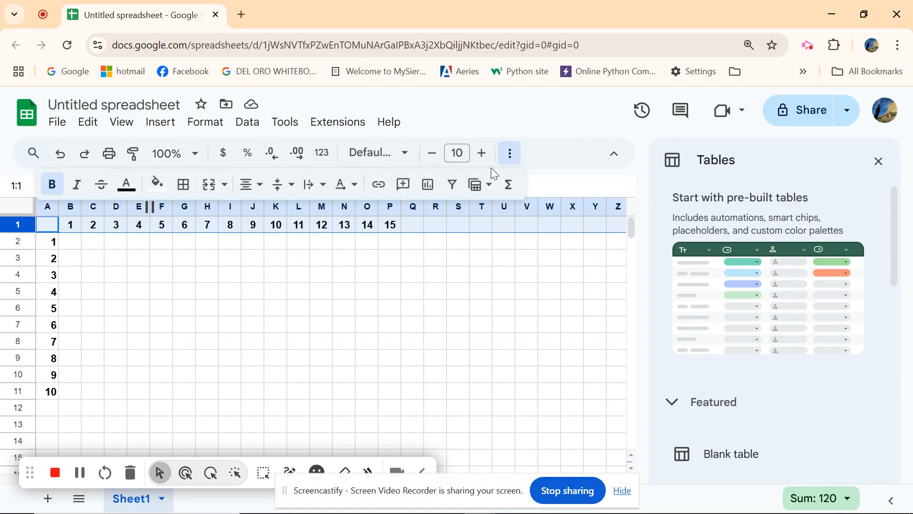
pyautogui.click(158, 183)
pyautogui.click(197, 258)
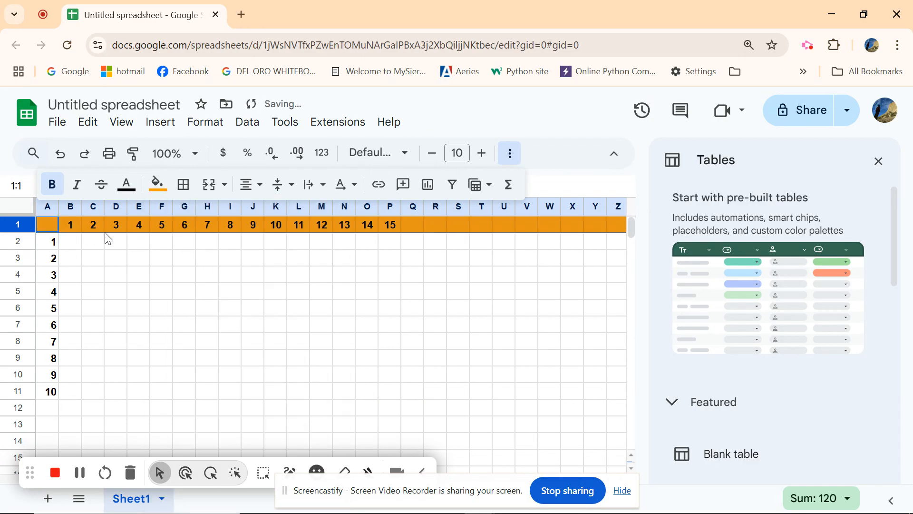
# - Select column A and fill it with the same orange
pyautogui.click(44, 209)
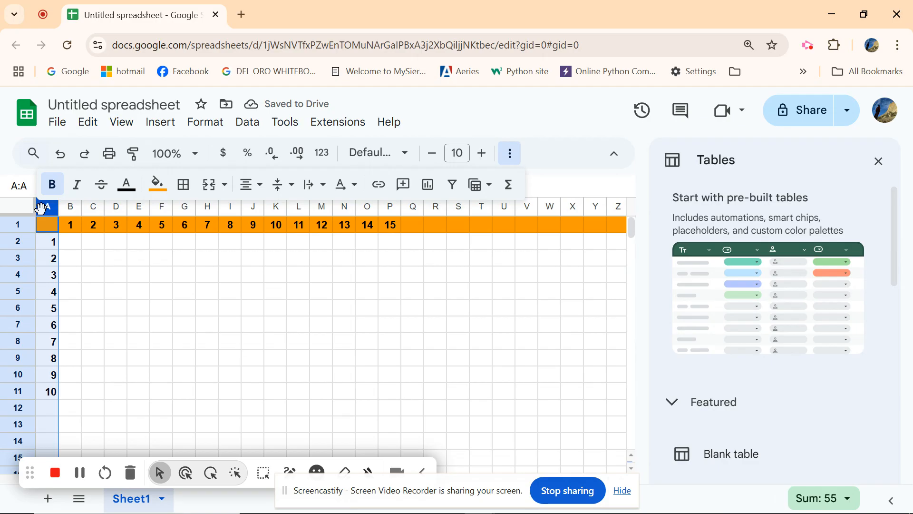
pyautogui.click(157, 184)
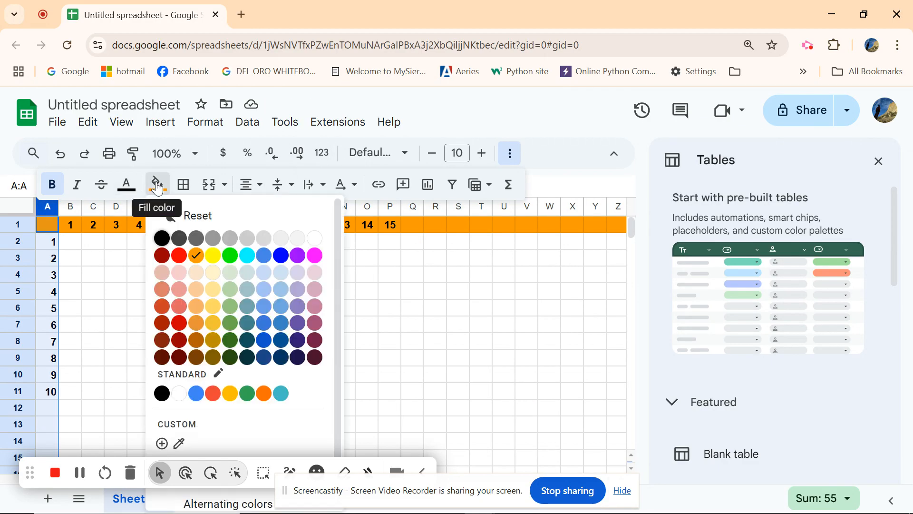
pyautogui.click(195, 256)
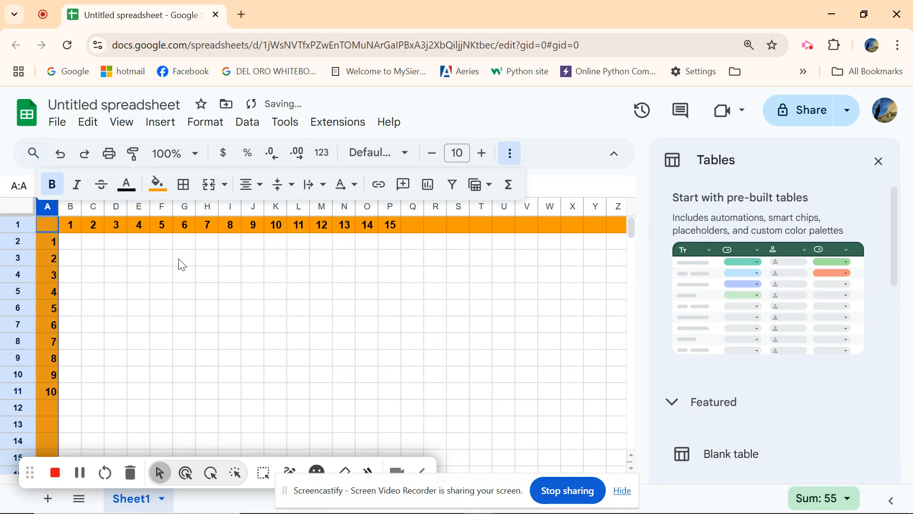
pyautogui.moveTo(162, 274); pyautogui.dragTo(185, 274)
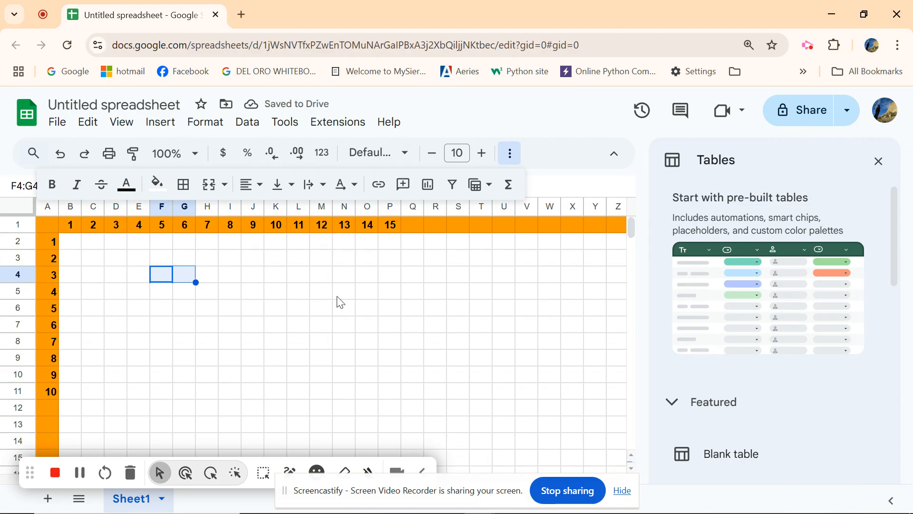
pyautogui.click(71, 245)
pyautogui.write('1')
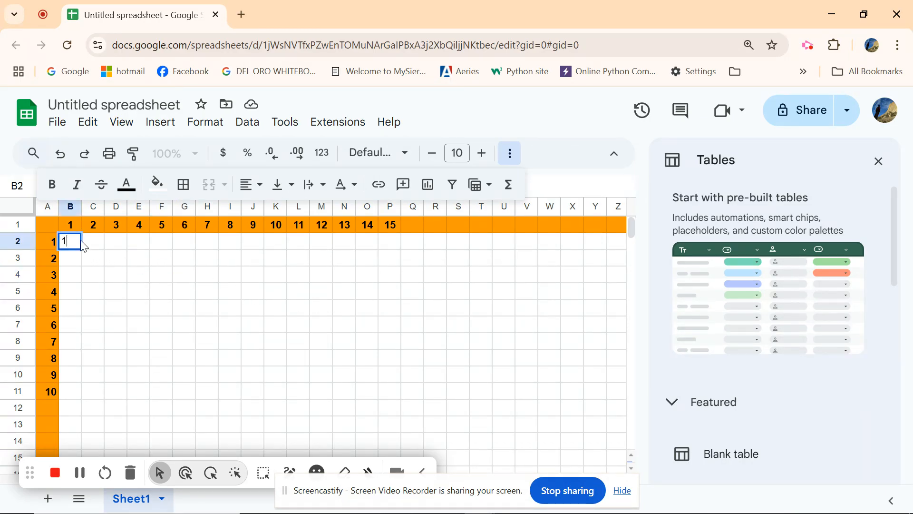
pyautogui.click(92, 246)
pyautogui.write('2')
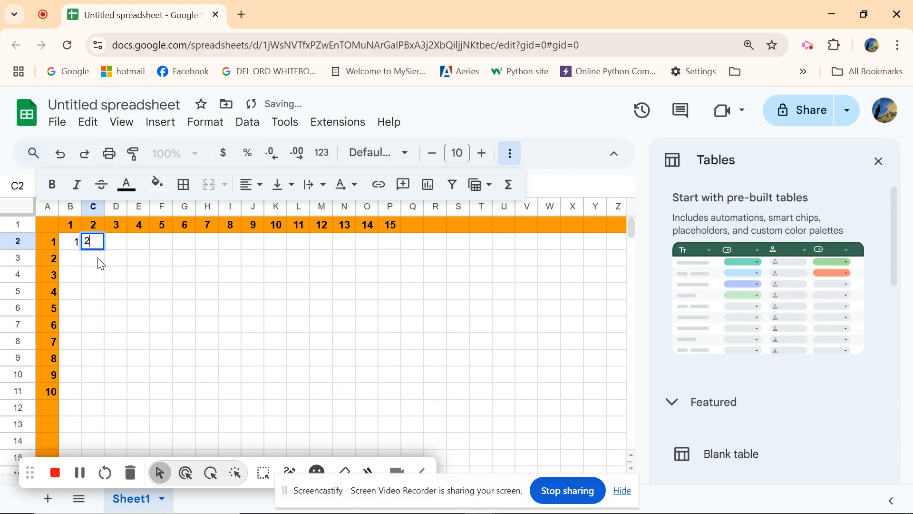
pyautogui.click(117, 263)
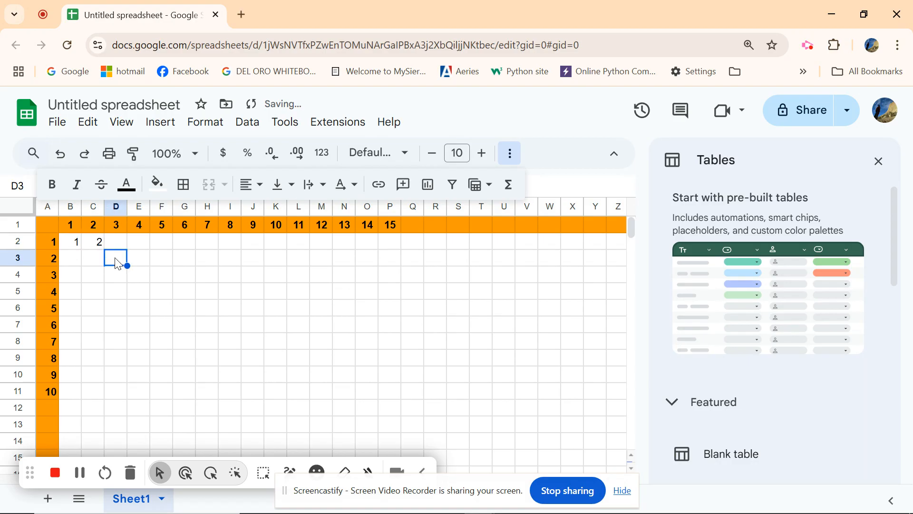
pyautogui.write('6')
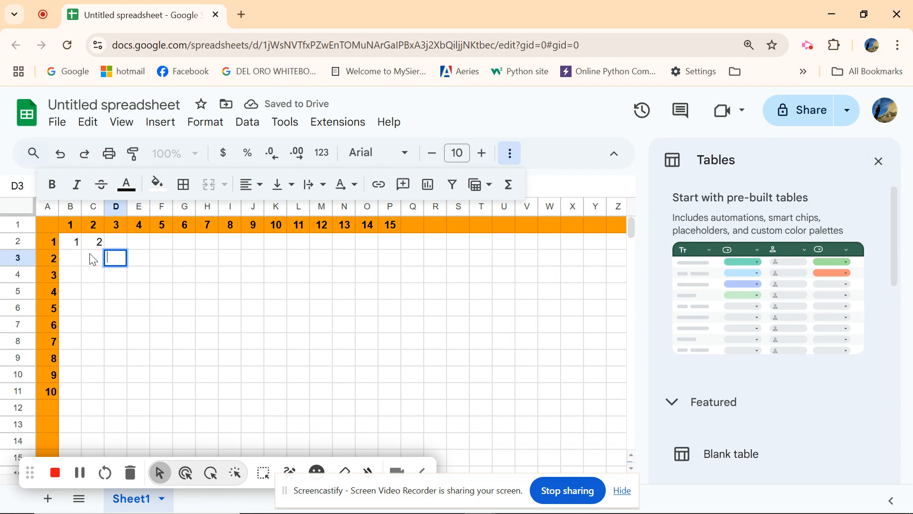
pyautogui.click(95, 242)
pyautogui.press('Delete')
pyautogui.click(73, 243)
pyautogui.press('Delete')
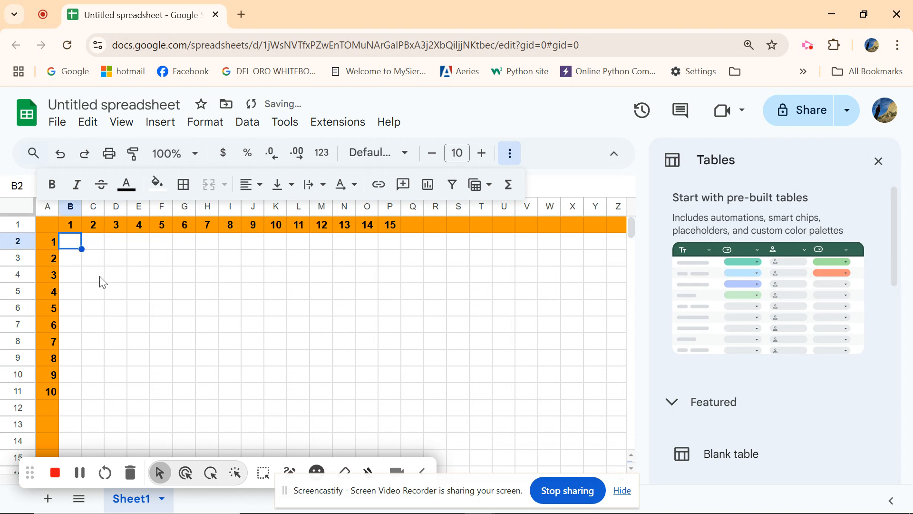
# - Enter the formula =A2*B1 in cell B2
pyautogui.write('=')
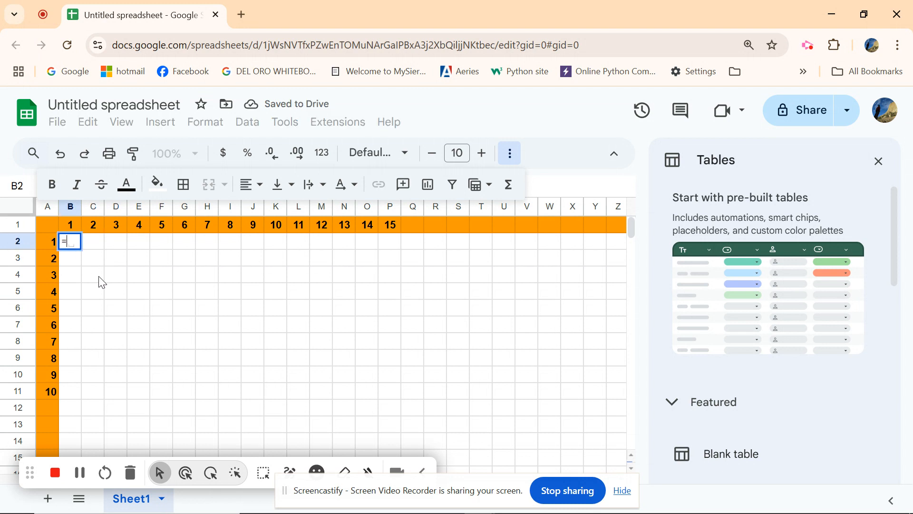
pyautogui.click(51, 244)
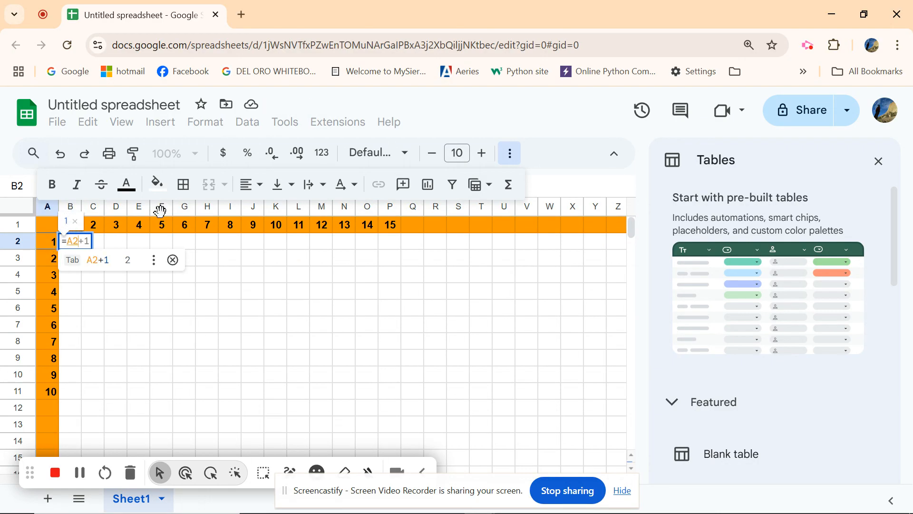
pyautogui.click(511, 153)
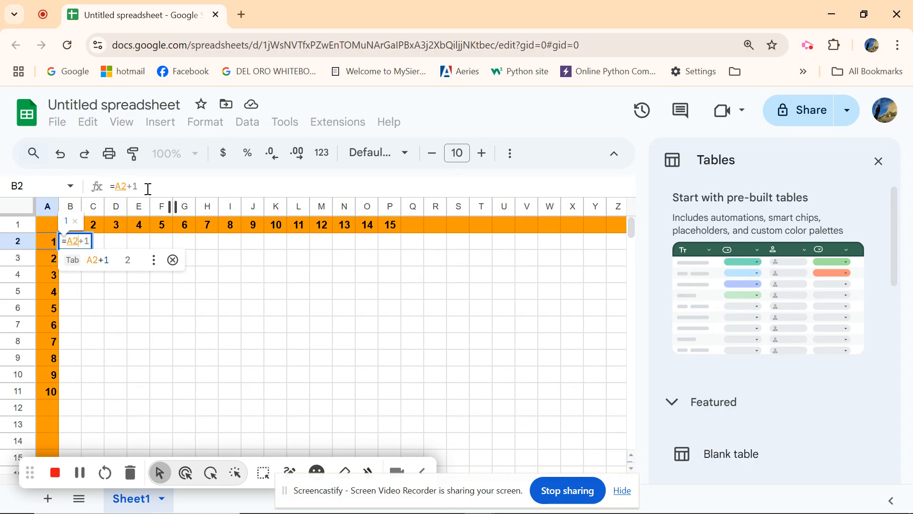
pyautogui.press('BackSpace')
pyautogui.press('BackSpace')
pyautogui.write('*')
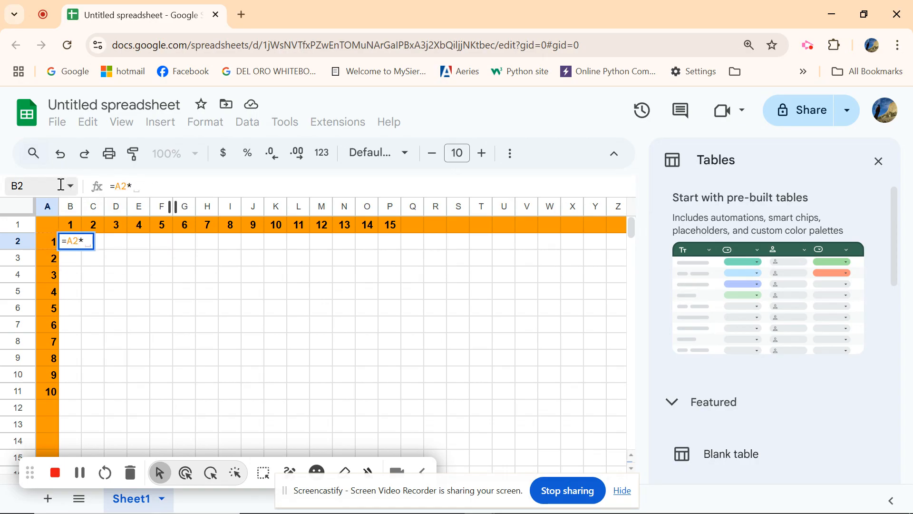
pyautogui.click(69, 220)
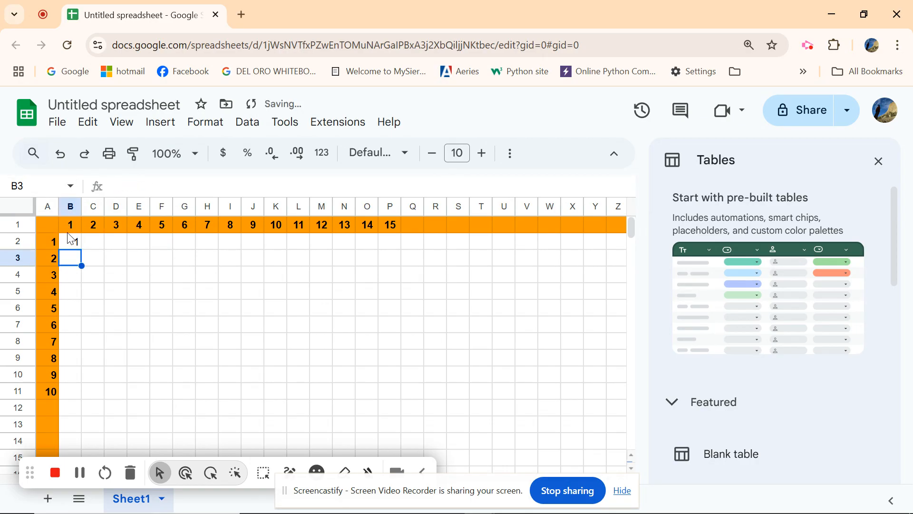
# - Fill the B2 formula across row 2 to column E and check the copied formulas in C2 and D2
pyautogui.click(73, 241)
pyautogui.moveTo(81, 249); pyautogui.dragTo(141, 247)
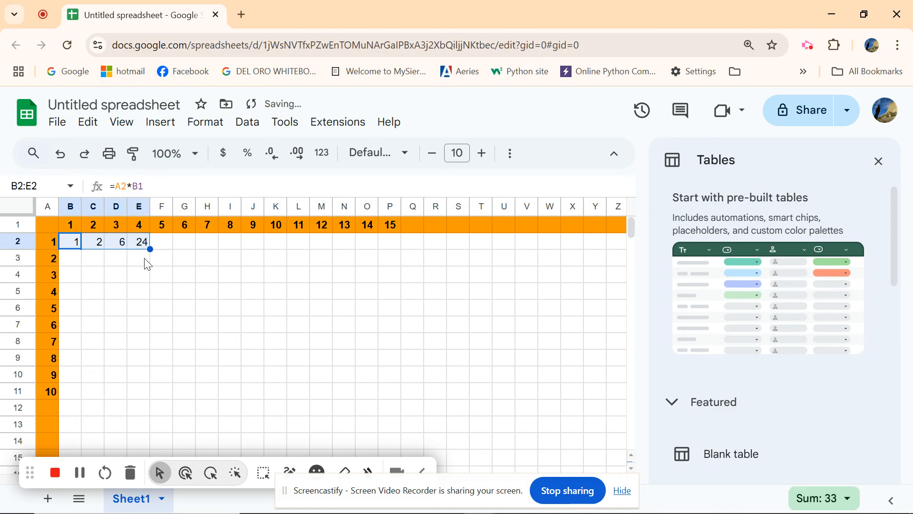
pyautogui.click(92, 246)
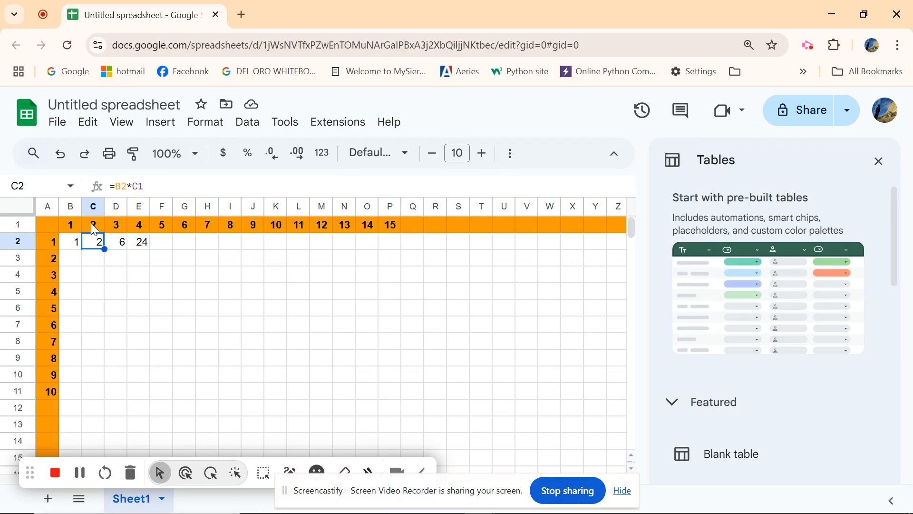
pyautogui.click(119, 247)
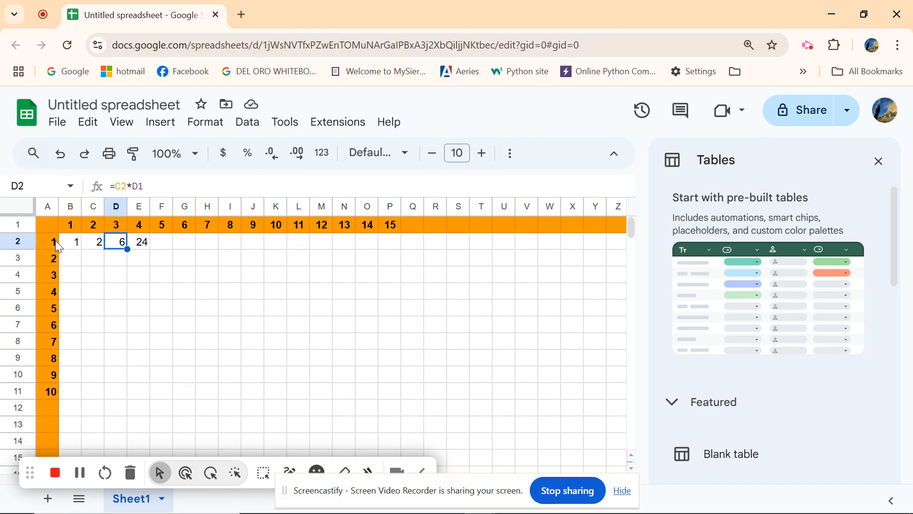
# - Clear the copied formulas from cells C2 through E2 and reselect B2
pyautogui.click(143, 247)
pyautogui.press('Delete')
pyautogui.click(121, 244)
pyautogui.press('Delete')
pyautogui.click(99, 248)
pyautogui.press('Delete')
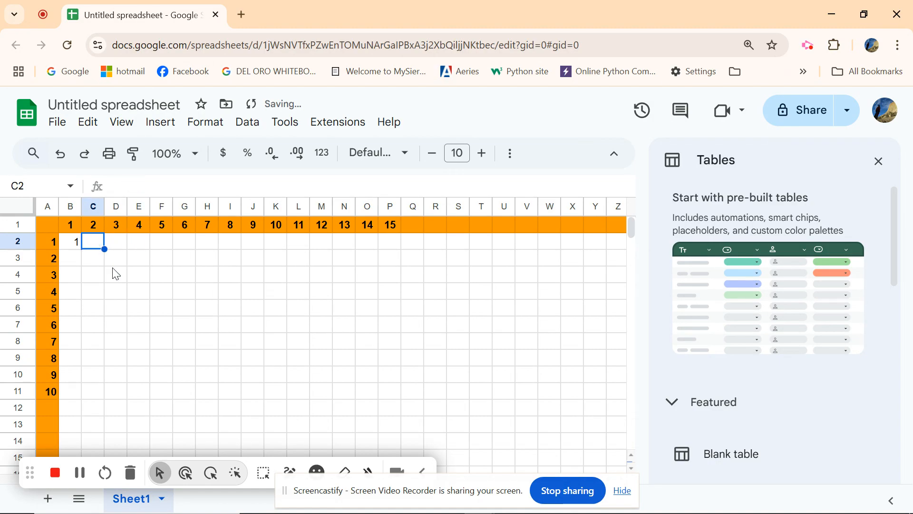
pyautogui.click(76, 248)
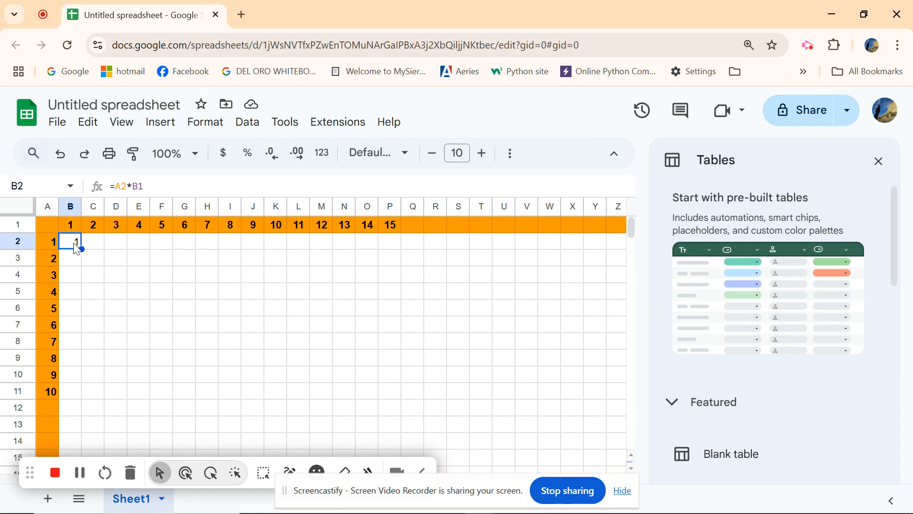
# - Enter the formula =1*B1 in cell B2 and fill it across row 2 to column P
pyautogui.press('Delete')
pyautogui.write('=')
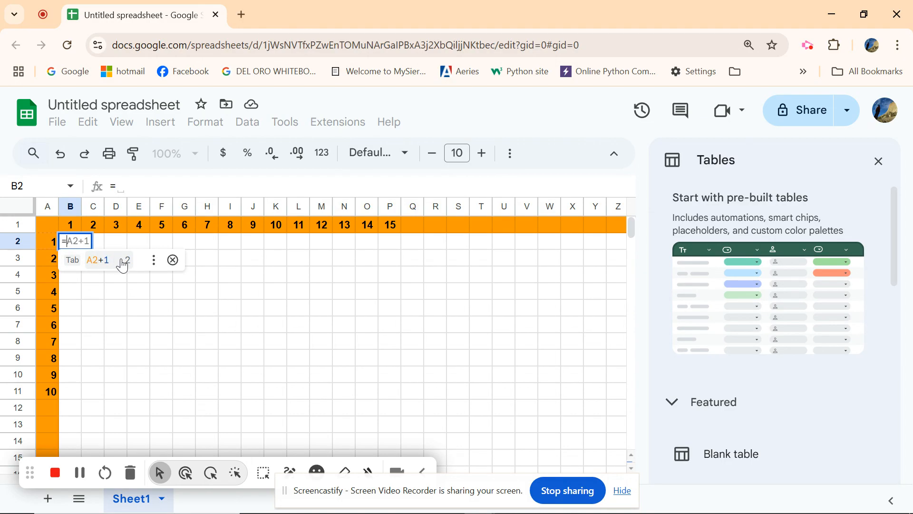
pyautogui.write('1')
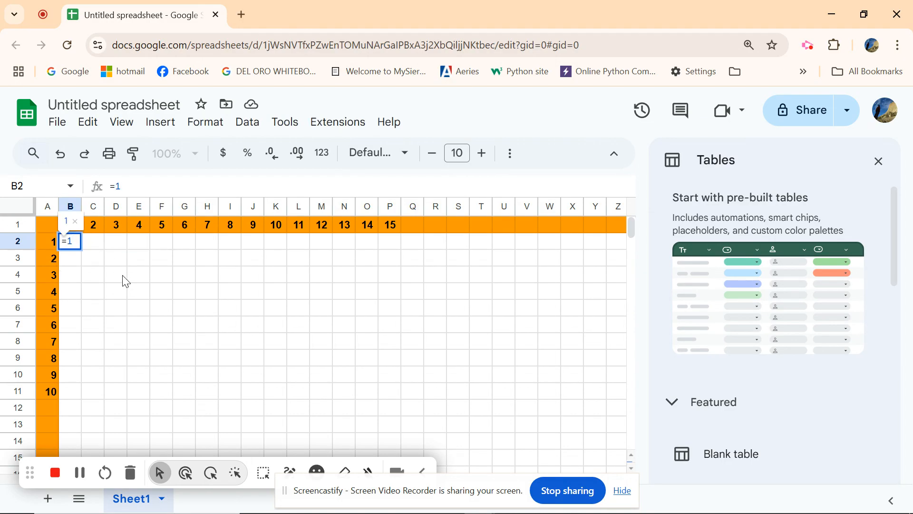
pyautogui.write('*')
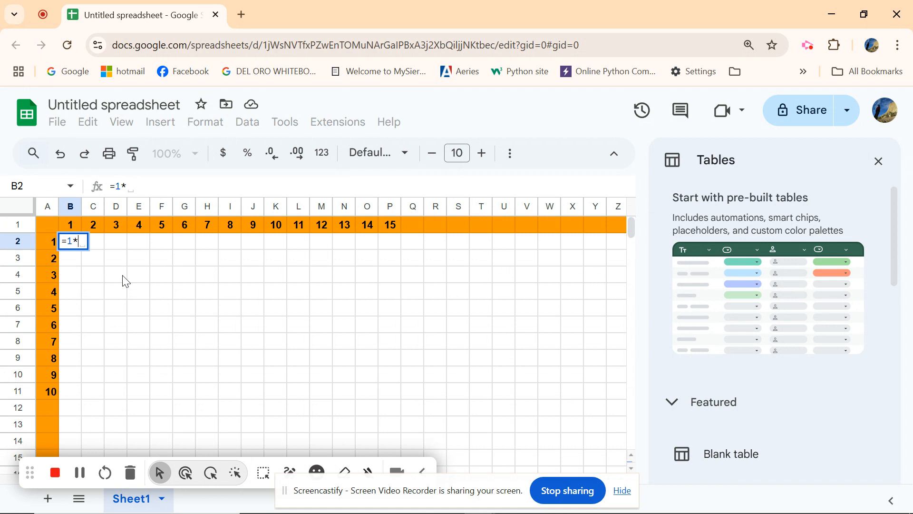
pyautogui.click(65, 229)
pyautogui.press('Return')
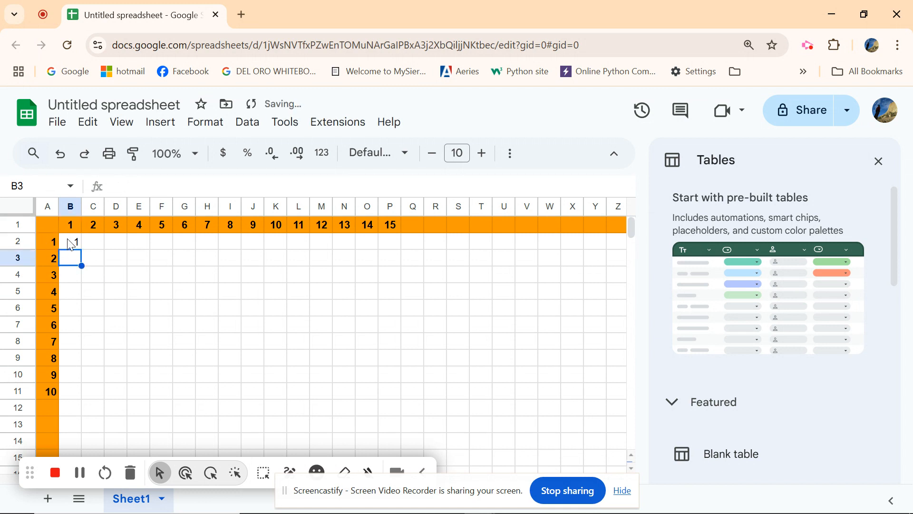
pyautogui.click(73, 243)
pyautogui.moveTo(81, 249); pyautogui.dragTo(399, 252)
# - Enter the formula =2*B1 in cell B3 and fill it across row 3 to column P
pyautogui.click(70, 262)
pyautogui.write('2')
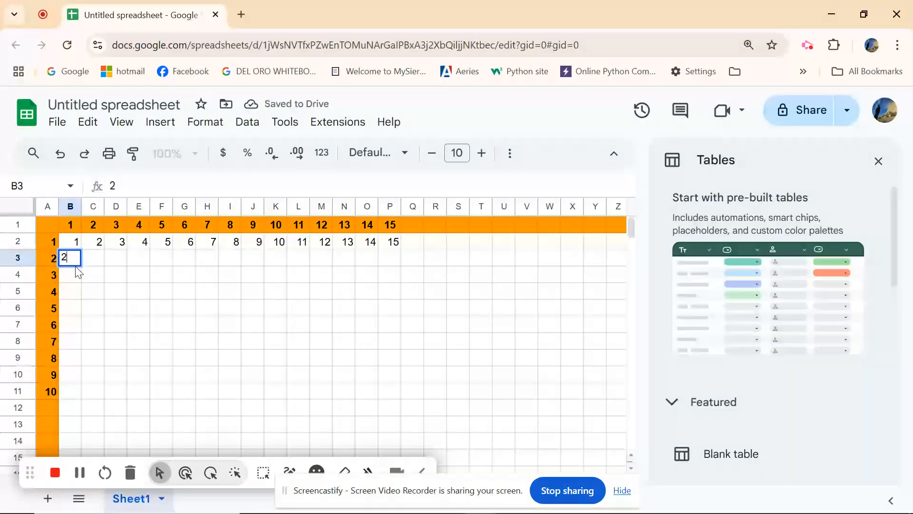
pyautogui.press('BackSpace')
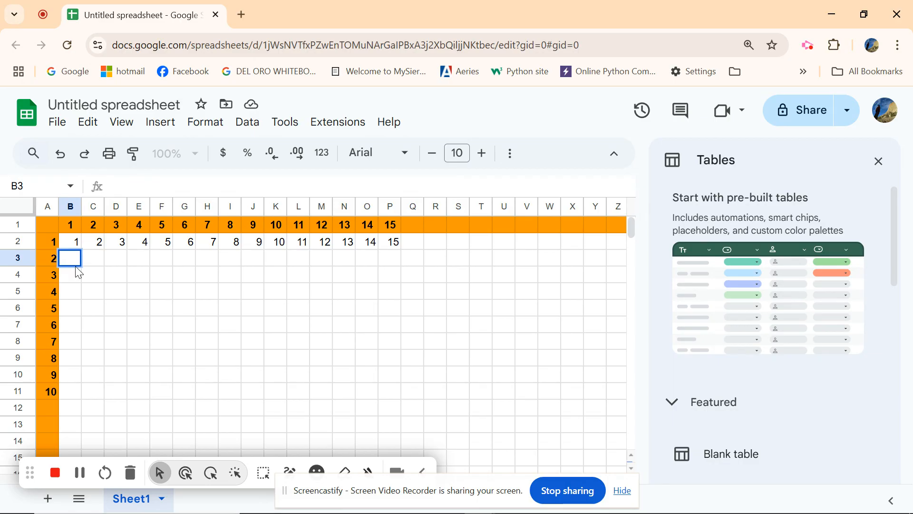
pyautogui.write('=2*')
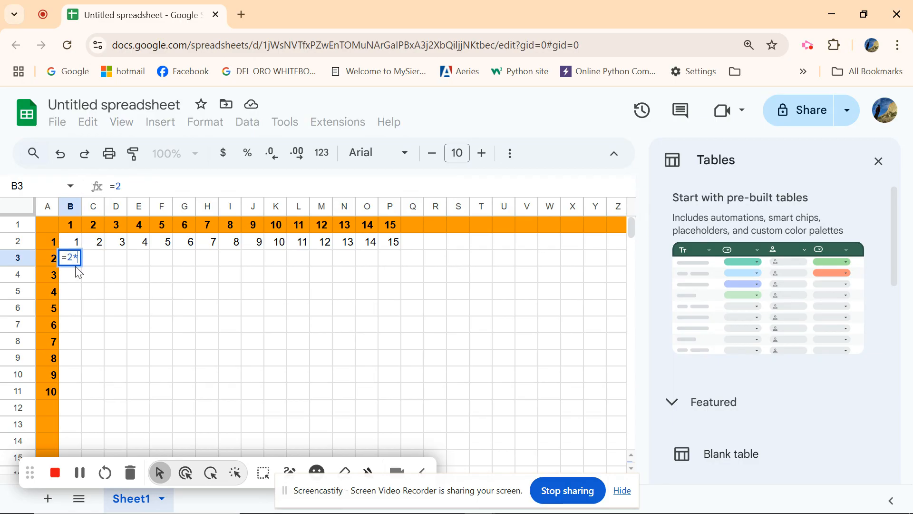
pyautogui.click(68, 227)
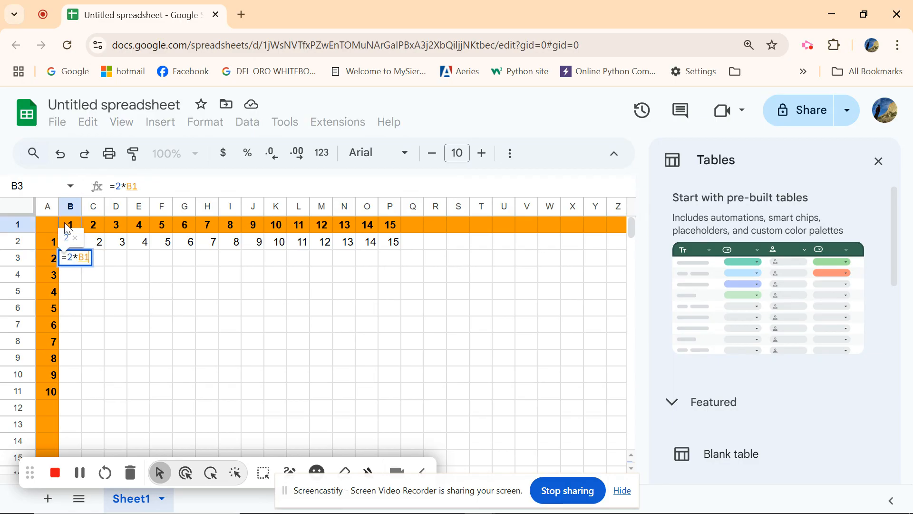
pyautogui.press('Return')
pyautogui.click(72, 259)
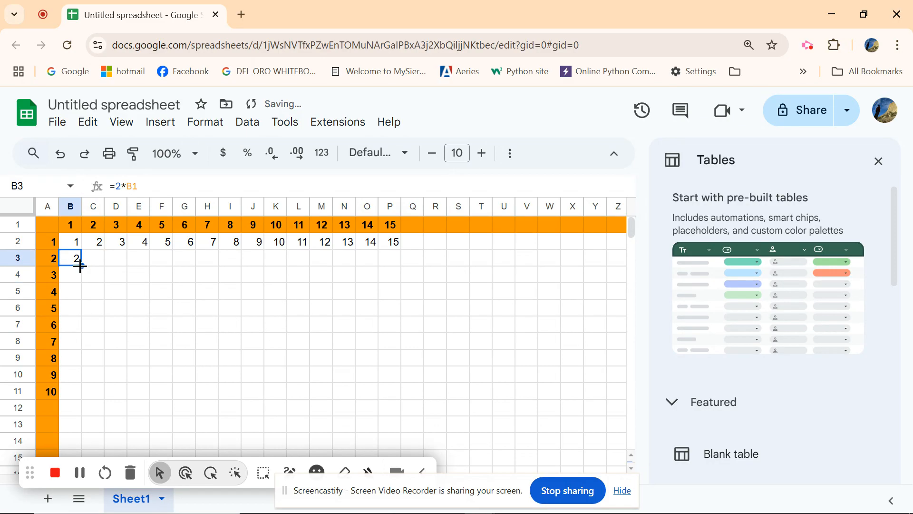
pyautogui.moveTo(95, 265); pyautogui.dragTo(398, 262)
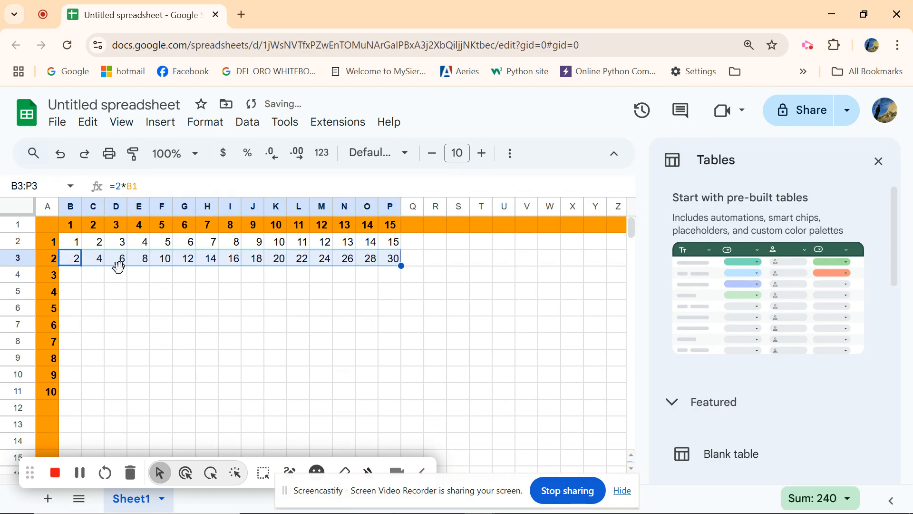
pyautogui.click(70, 278)
pyautogui.write('3*')
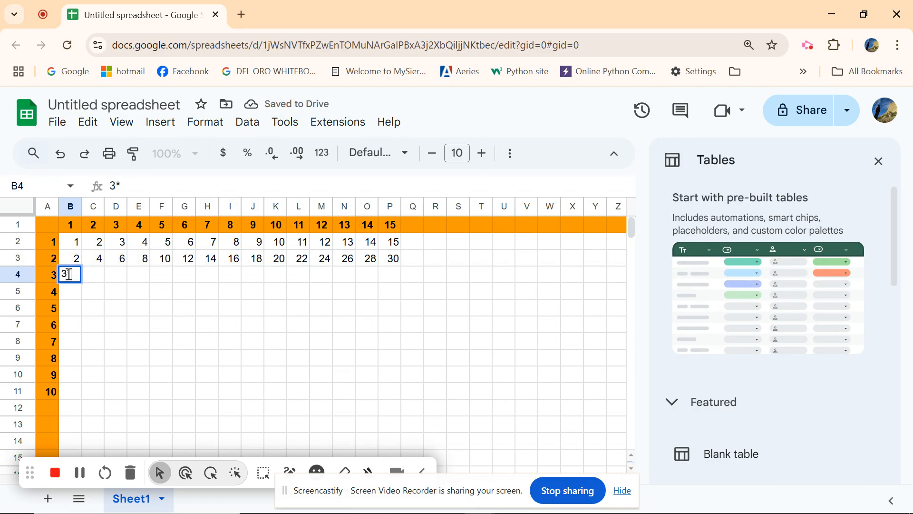
pyautogui.click(71, 227)
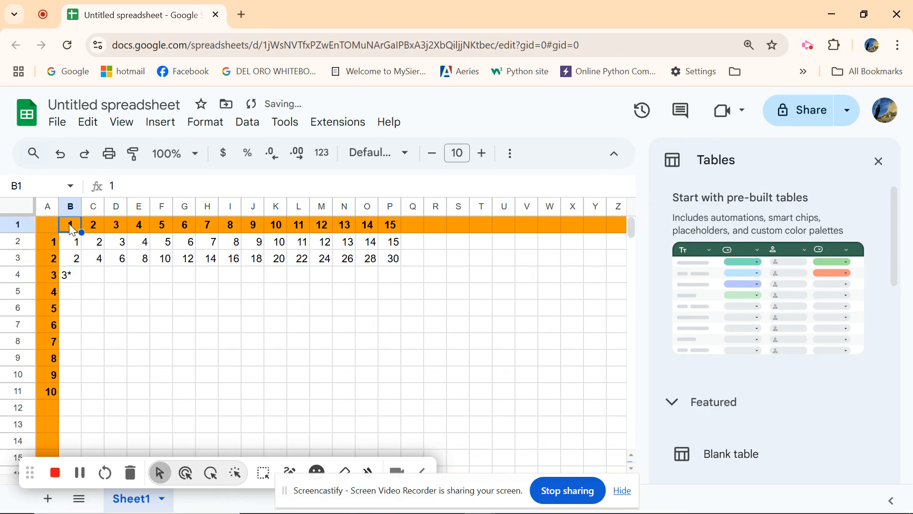
# - Enter the formula =3*B1 in cell B4 and fill it across row 4 to column P, clearing the overshoot in Q4
pyautogui.click(75, 277)
pyautogui.press('Delete')
pyautogui.write('=')
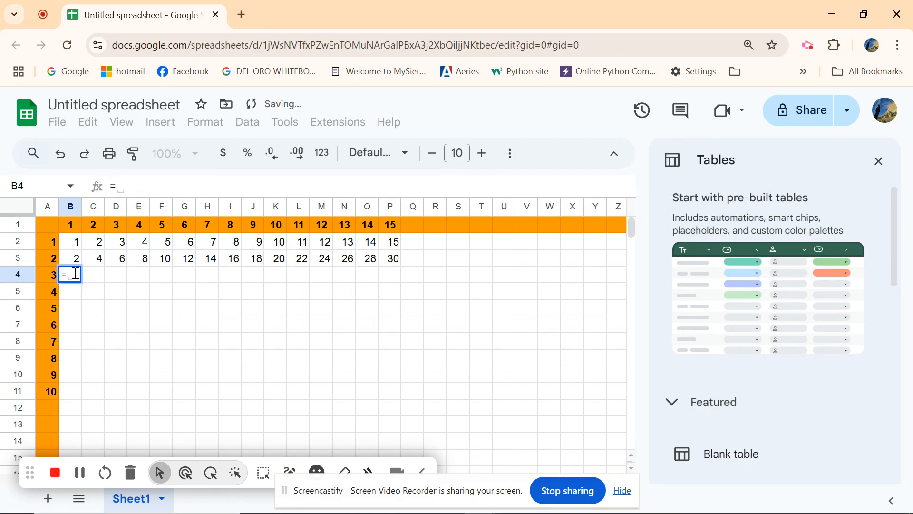
pyautogui.write('3*')
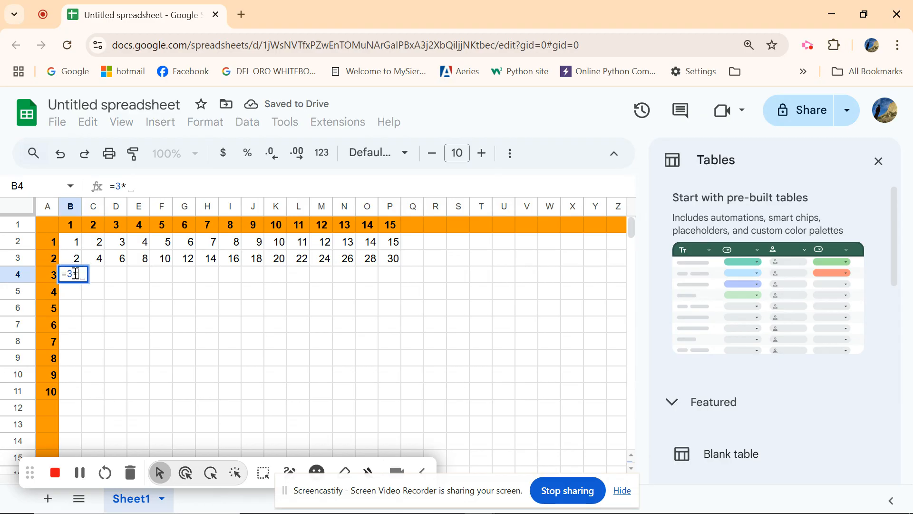
pyautogui.click(71, 230)
pyautogui.press('Return')
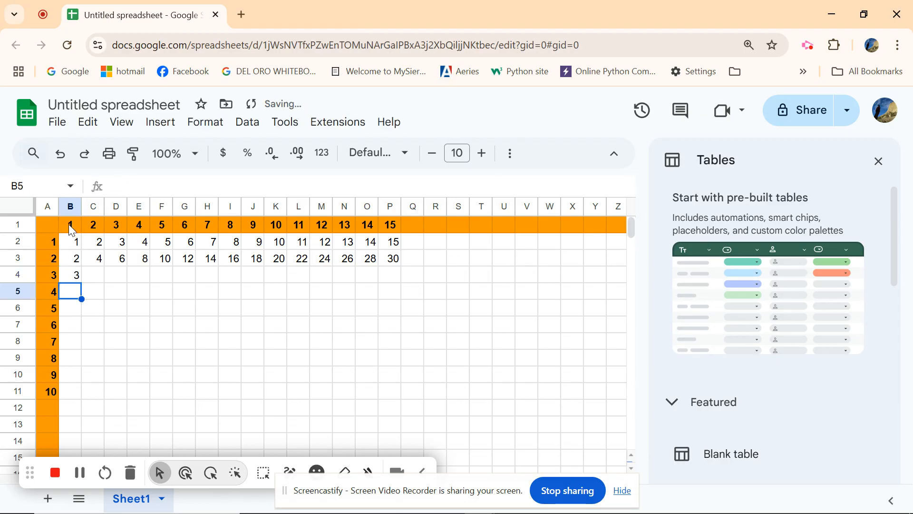
pyautogui.click(78, 279)
pyautogui.moveTo(80, 281); pyautogui.dragTo(410, 286)
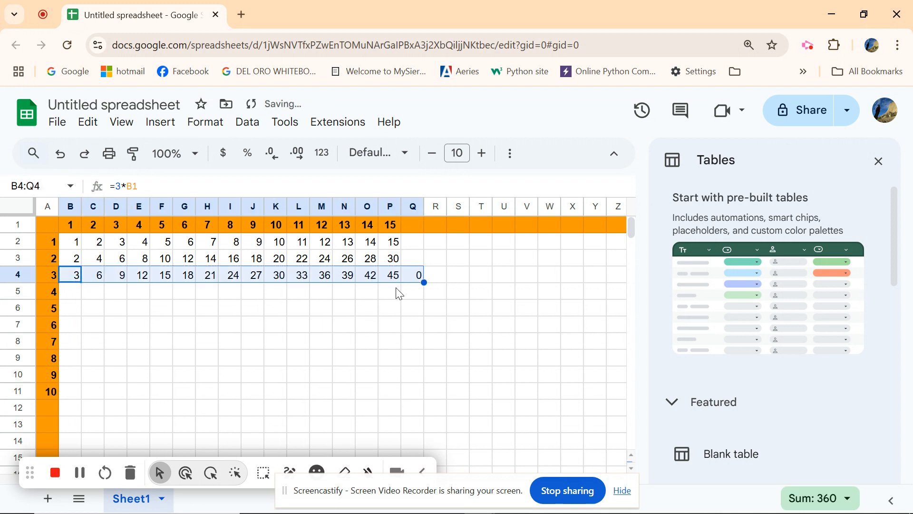
pyautogui.click(416, 280)
pyautogui.press('Delete')
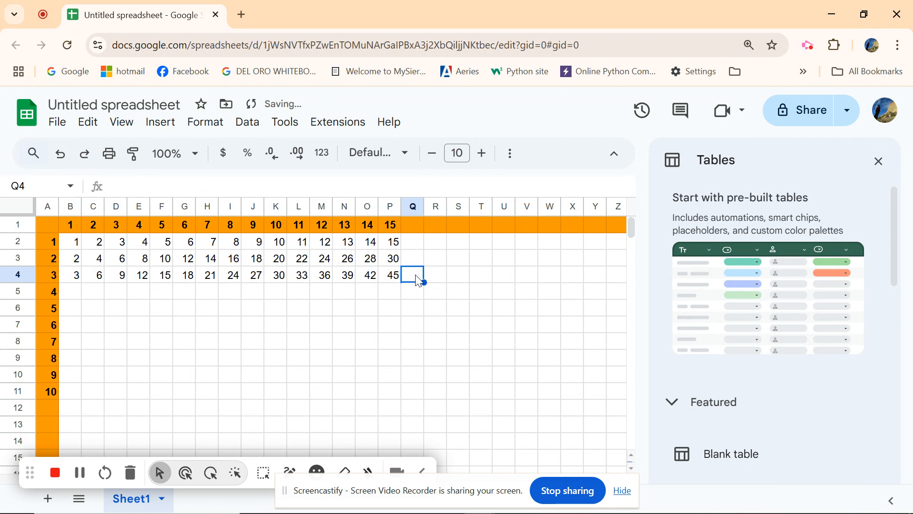
# - Enter the formula =4*B1 in cell B5 and fill it across row 5 to column P
pyautogui.click(70, 294)
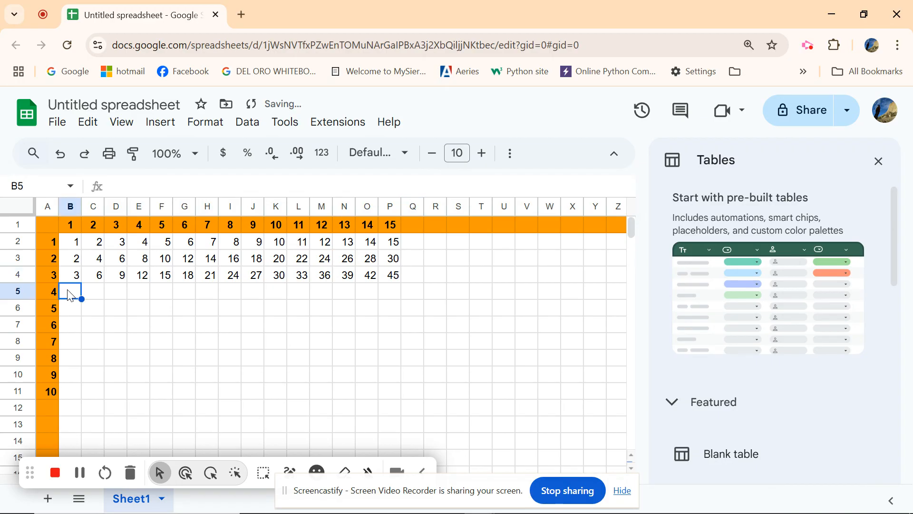
pyautogui.write('=4')
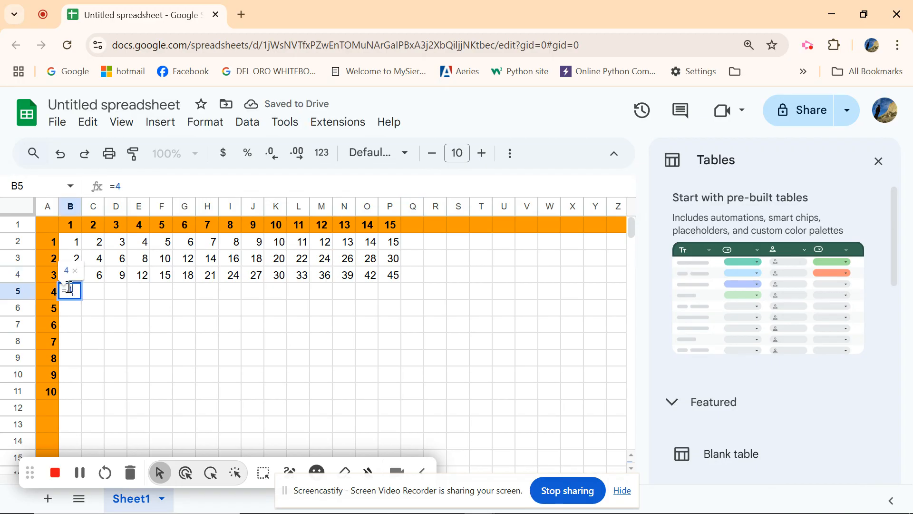
pyautogui.write('*')
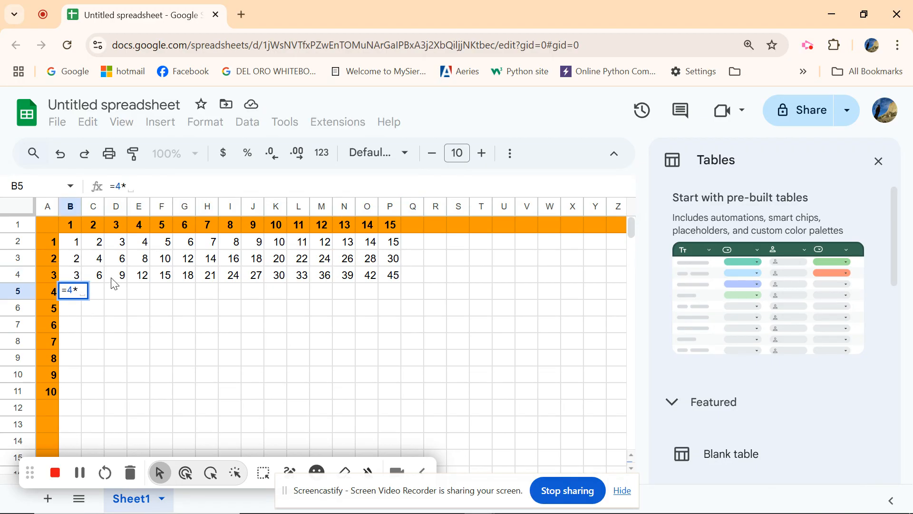
pyautogui.click(69, 230)
pyautogui.press('Return')
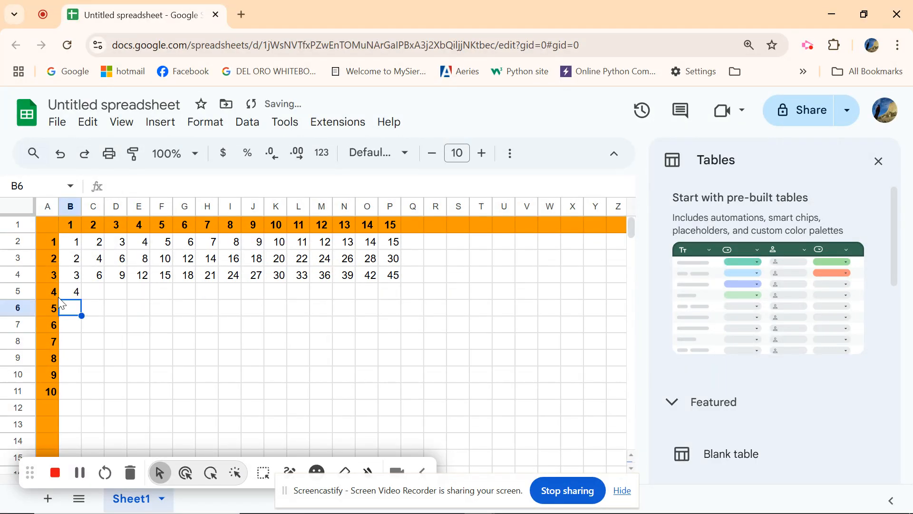
pyautogui.click(74, 292)
pyautogui.moveTo(82, 299); pyautogui.dragTo(399, 299)
# - Enter the formula =5*B1 in cell B6 and fill it across row 6 to column P
pyautogui.click(68, 313)
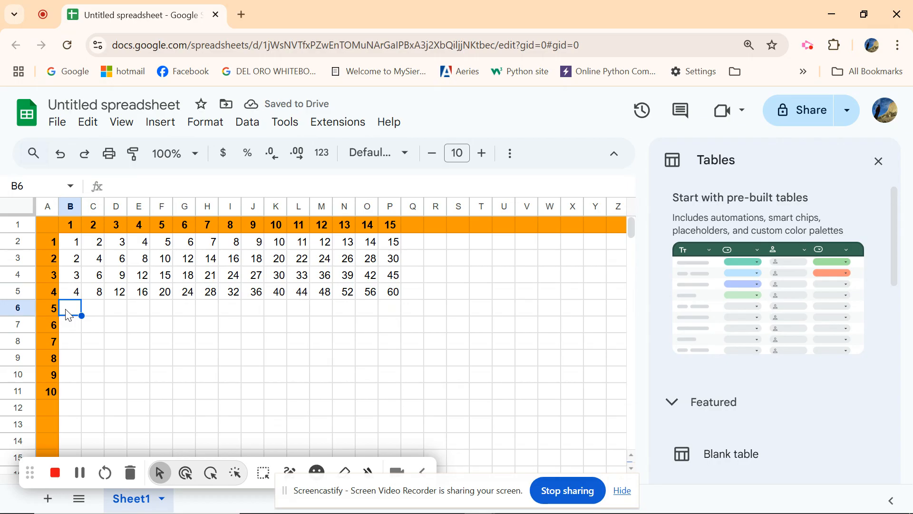
pyautogui.write('=')
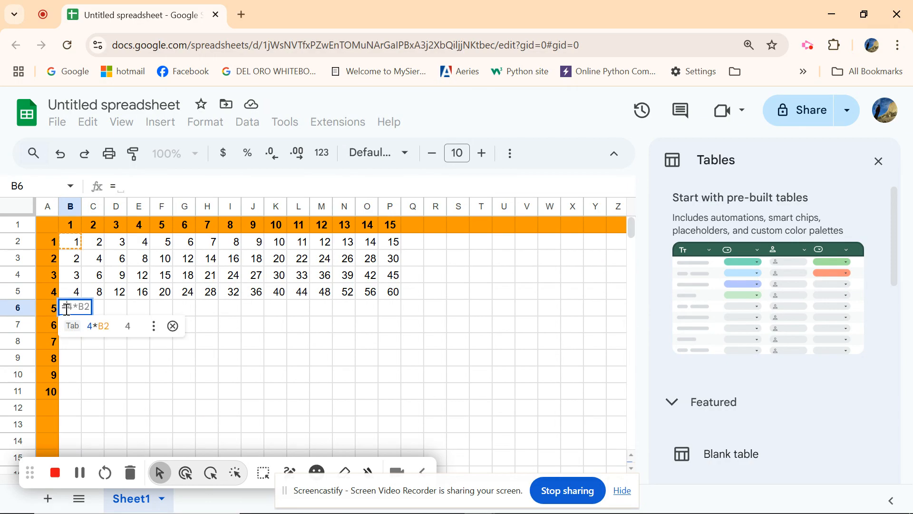
pyautogui.write('5')
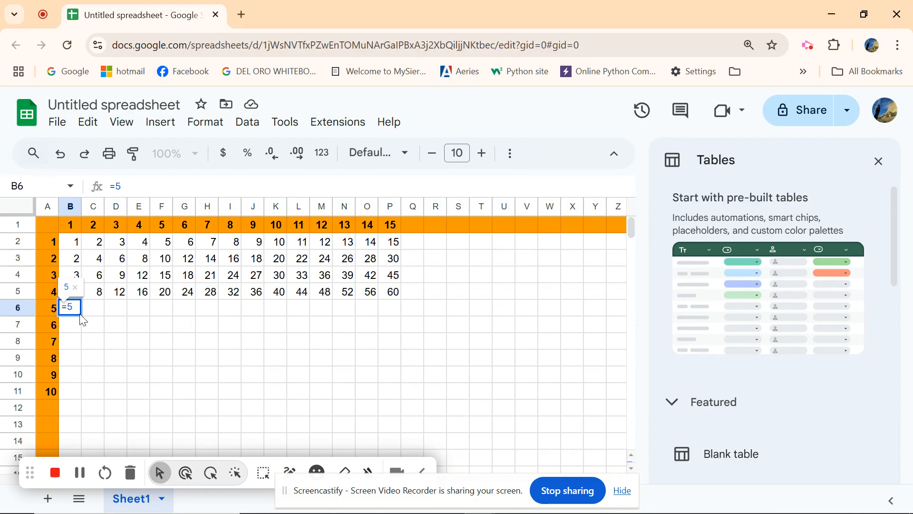
pyautogui.write('*')
pyautogui.click(76, 224)
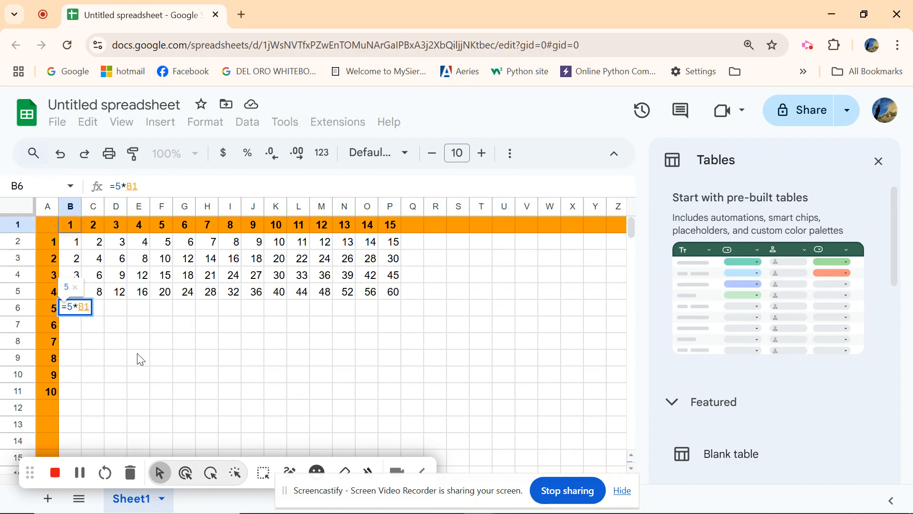
pyautogui.press('Return')
pyautogui.click(74, 308)
pyautogui.moveTo(82, 315); pyautogui.dragTo(392, 314)
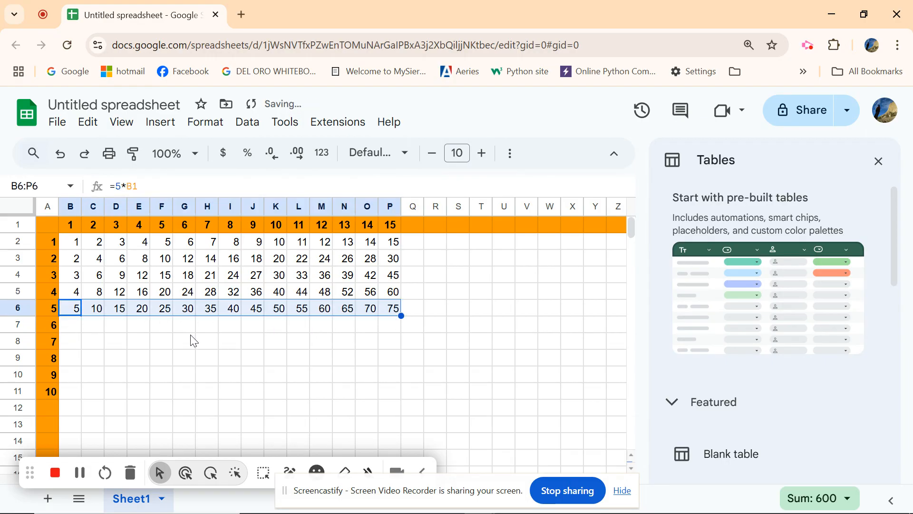
# - Enter the formula =6*B1 in cell B7 and fill it across row 7 to column P
pyautogui.click(73, 327)
pyautogui.write('=')
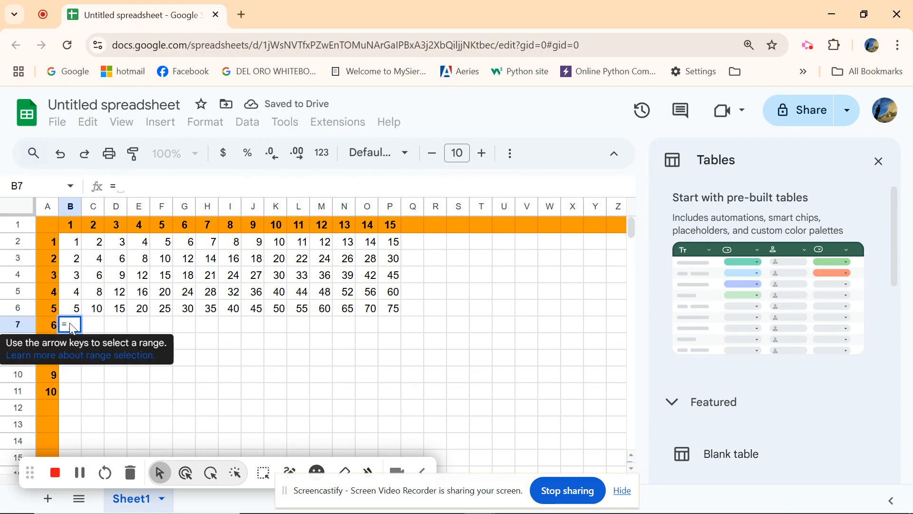
pyautogui.write('6*')
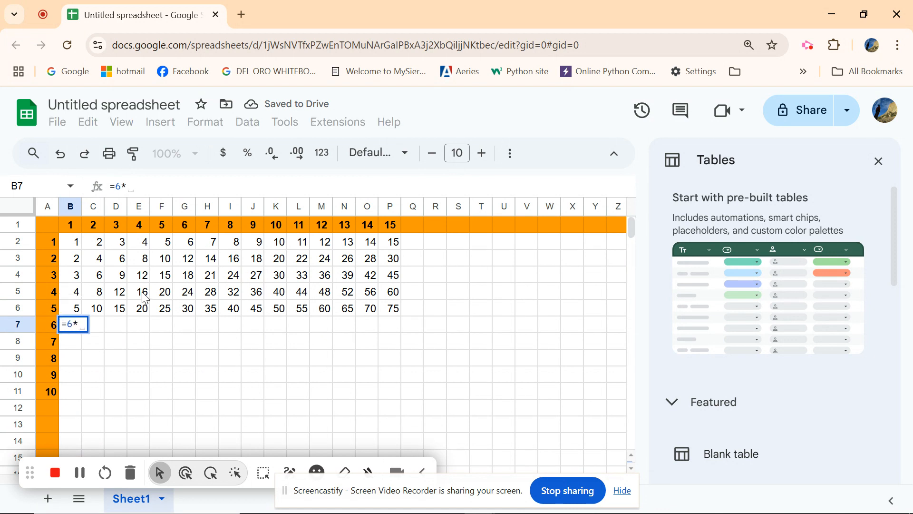
pyautogui.click(74, 227)
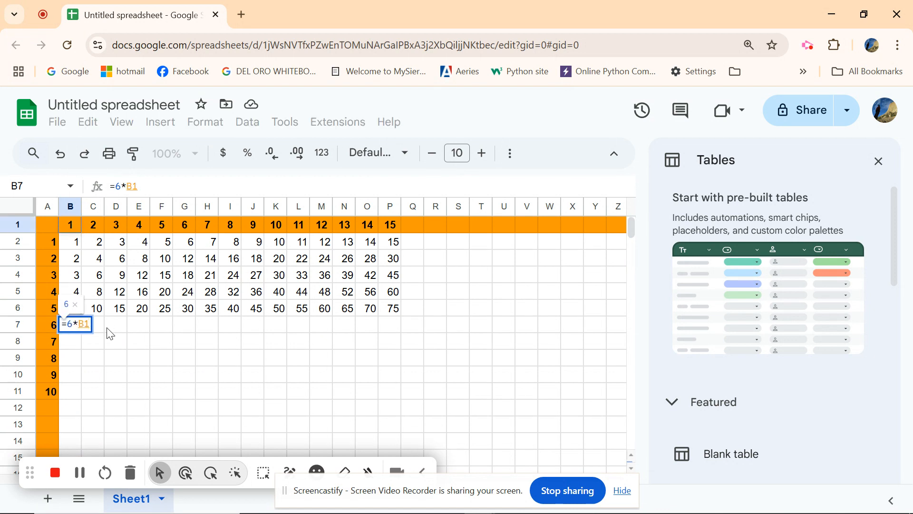
pyautogui.press('Return')
pyautogui.click(67, 328)
pyautogui.moveTo(82, 332); pyautogui.dragTo(392, 325)
# - Enter the formula =7*B1 in cell B8 and fill it across row 8 to column P
pyautogui.click(79, 347)
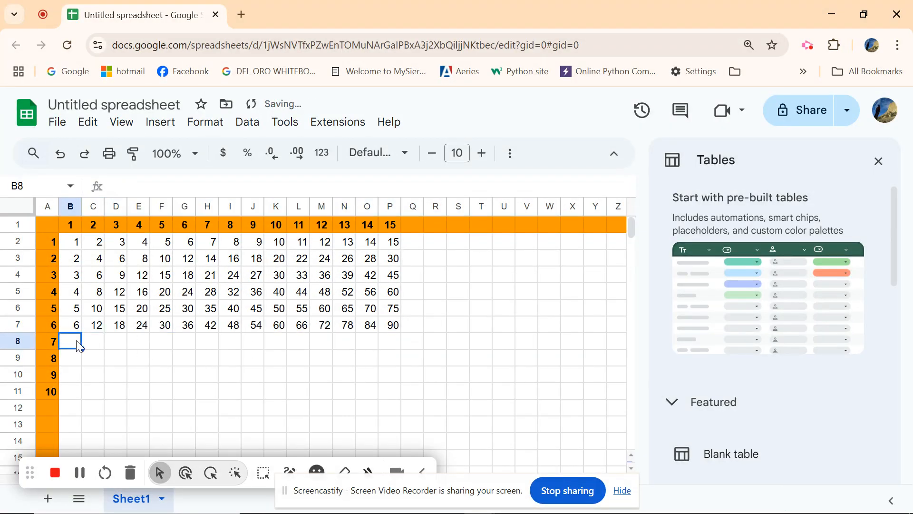
pyautogui.write('=7')
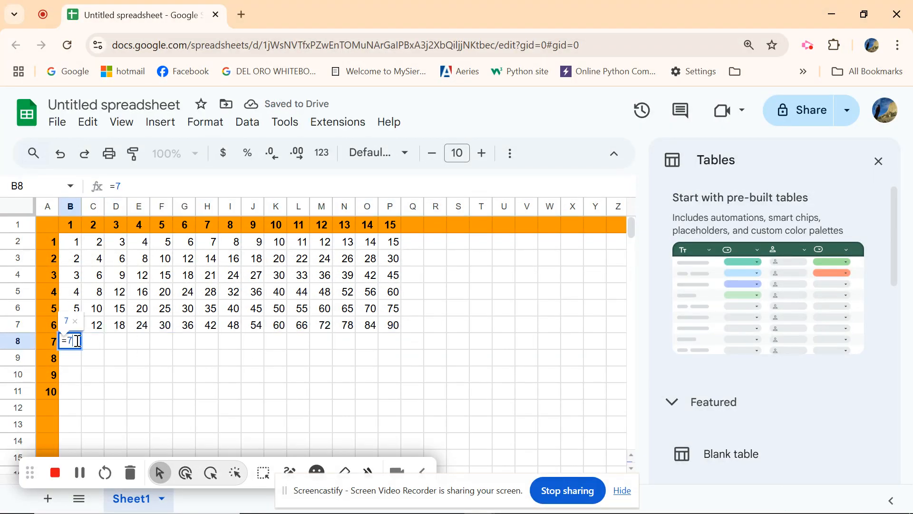
pyautogui.write('*')
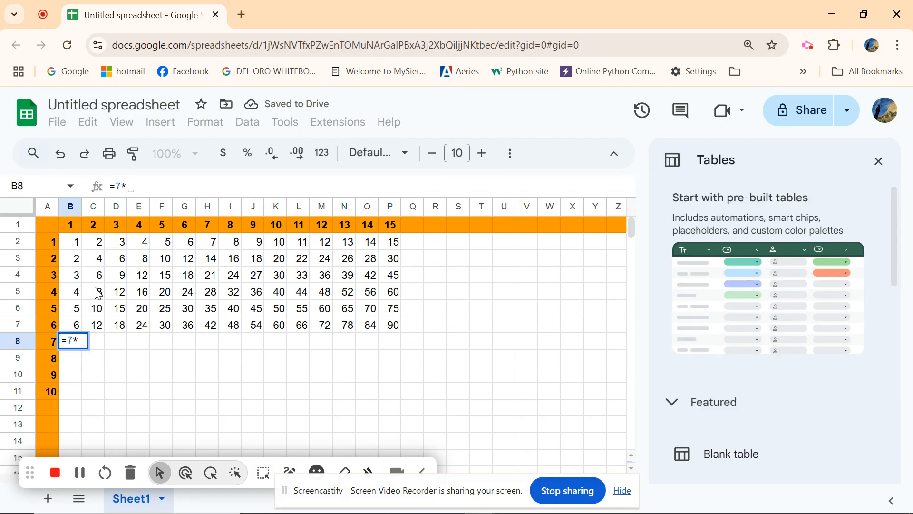
pyautogui.click(68, 226)
pyautogui.press('Return')
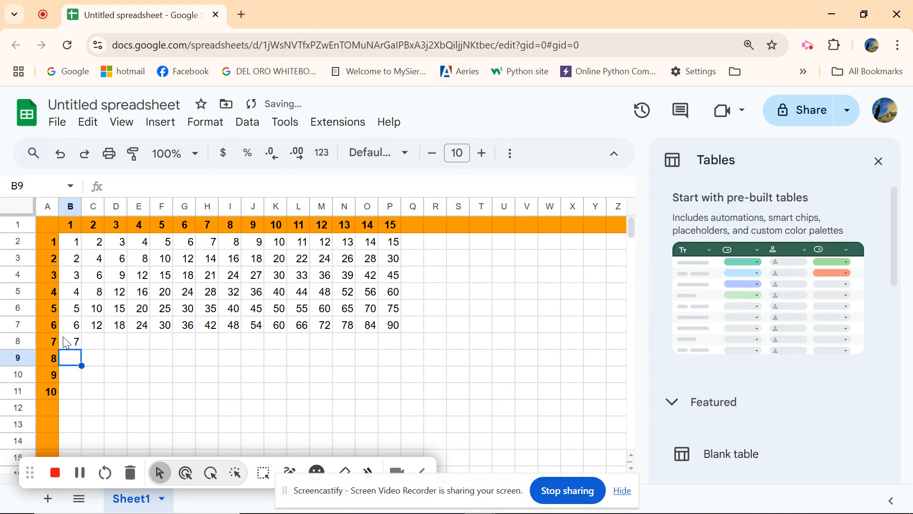
pyautogui.click(77, 345)
pyautogui.moveTo(81, 350); pyautogui.dragTo(392, 347)
# - Enter the formula =8*B1 in cell B9 and fill it across row 9 to column P
pyautogui.click(76, 363)
pyautogui.write('=8')
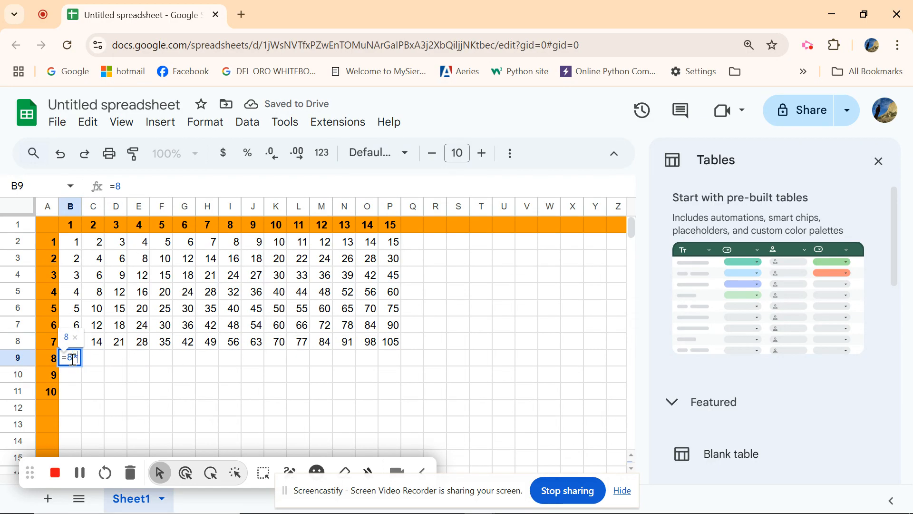
pyautogui.write('*')
pyautogui.click(68, 227)
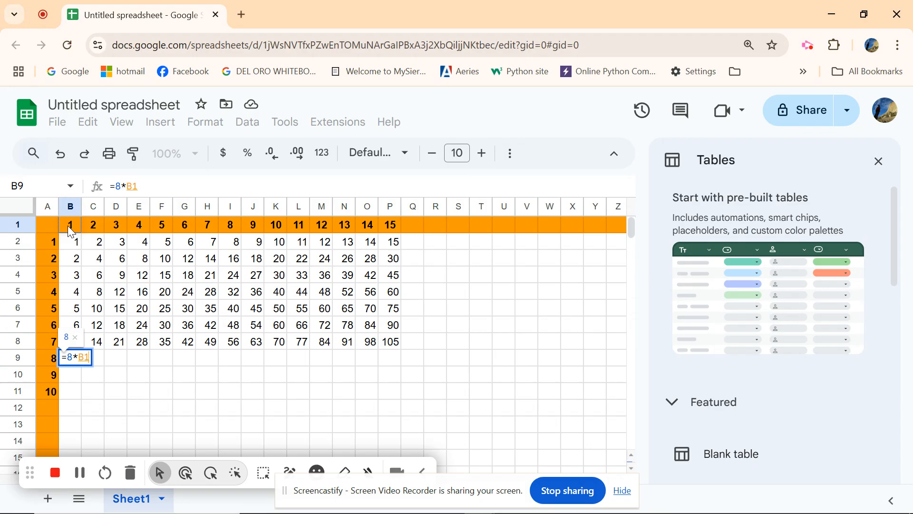
pyautogui.press('Return')
pyautogui.click(78, 362)
pyautogui.moveTo(84, 365); pyautogui.dragTo(395, 360)
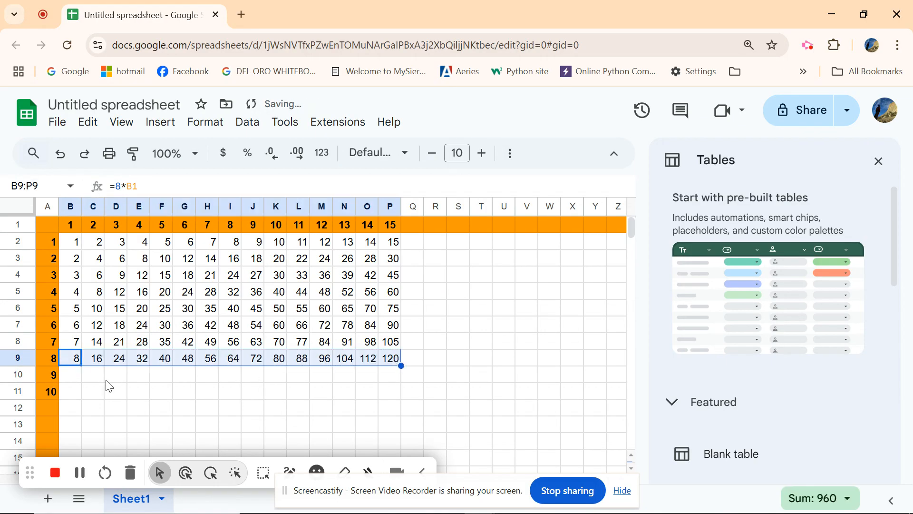
# - Enter the formula =9*B1 in cell B10 and fill it across row 10 to column P
pyautogui.click(73, 376)
pyautogui.write('=')
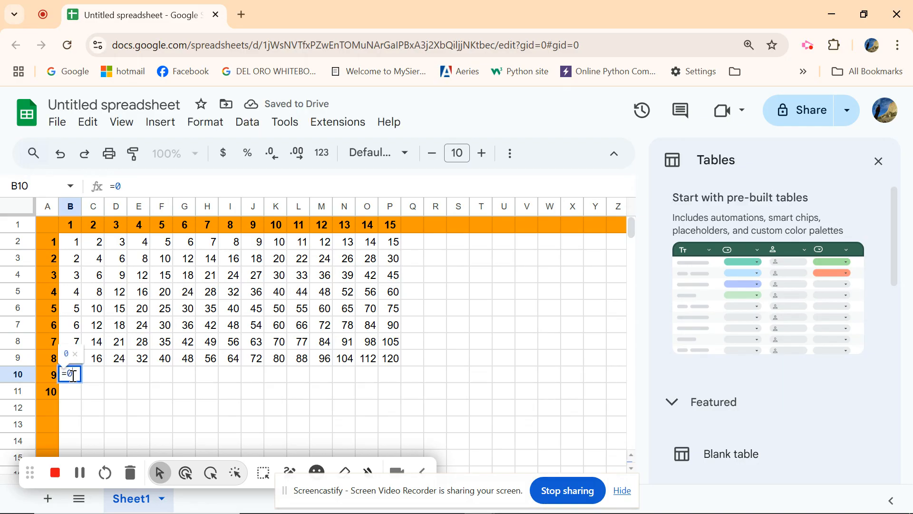
pyautogui.write('0')
pyautogui.press('BackSpace')
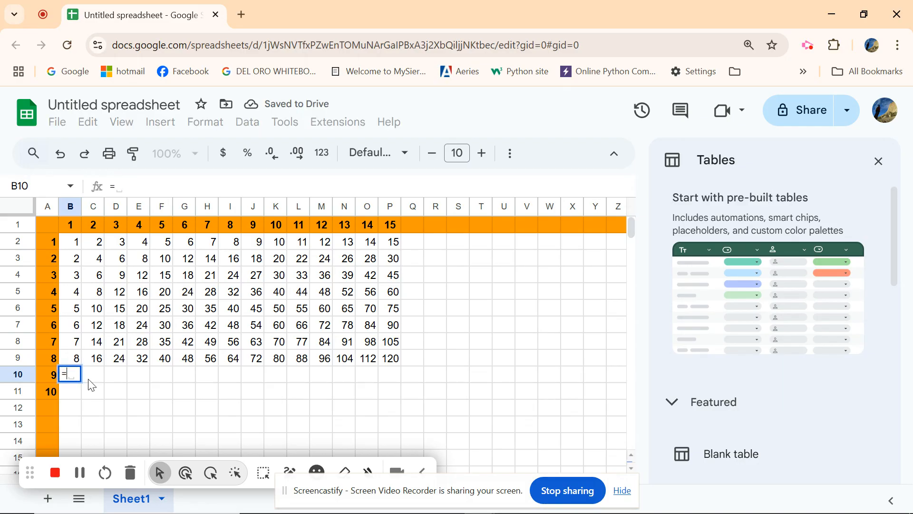
pyautogui.write('9')
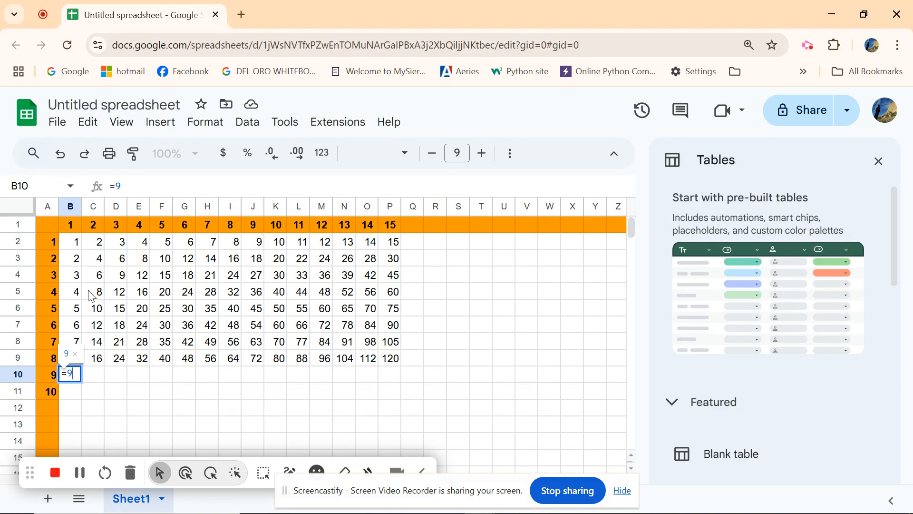
pyautogui.write('*')
pyautogui.click(71, 223)
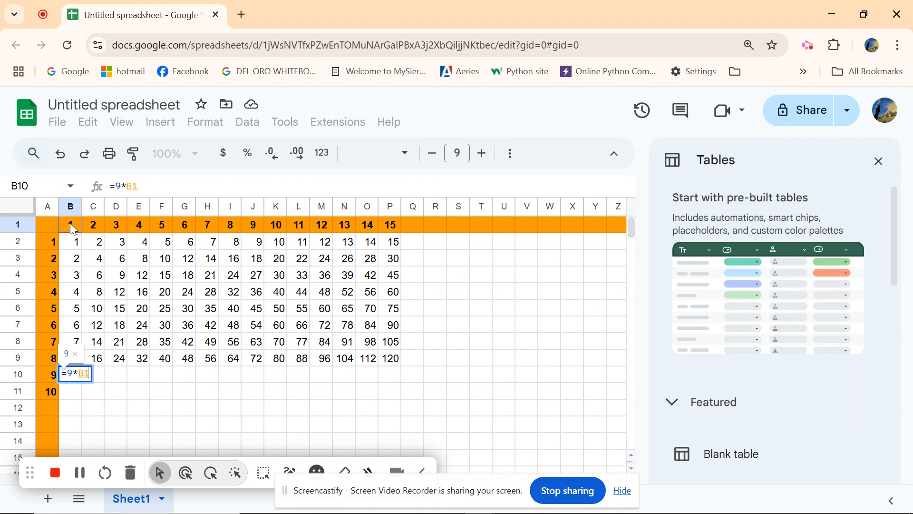
pyautogui.press('Return')
pyautogui.click(81, 376)
pyautogui.moveTo(82, 382); pyautogui.dragTo(393, 384)
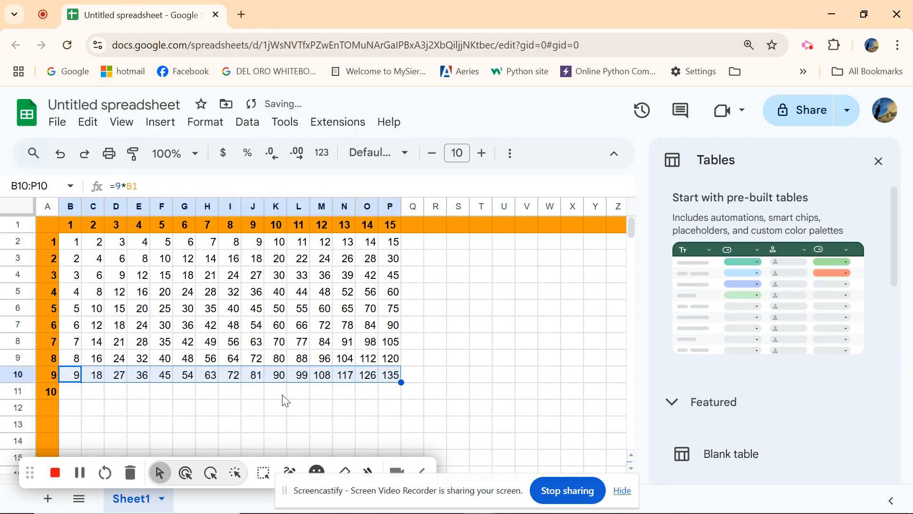
# - Enter the formula =10*A1 in cell B11
pyautogui.click(69, 393)
pyautogui.write('=10')
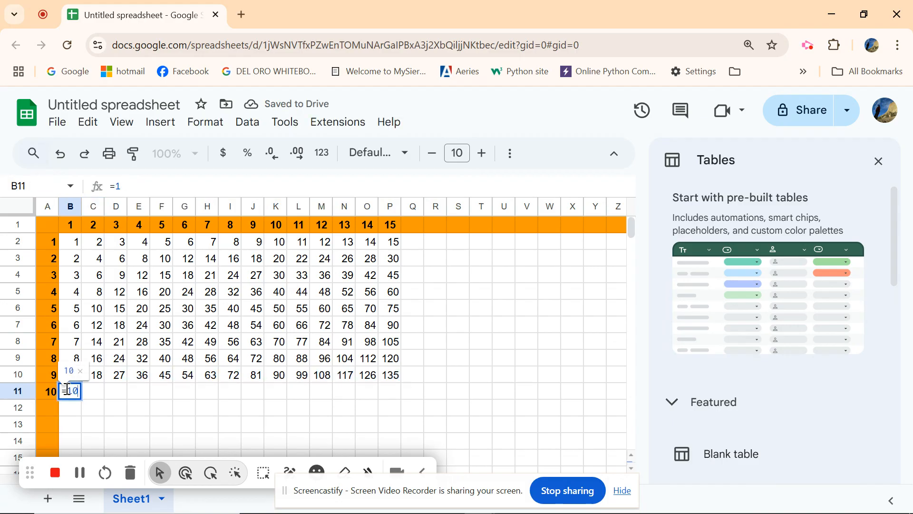
pyautogui.write('*')
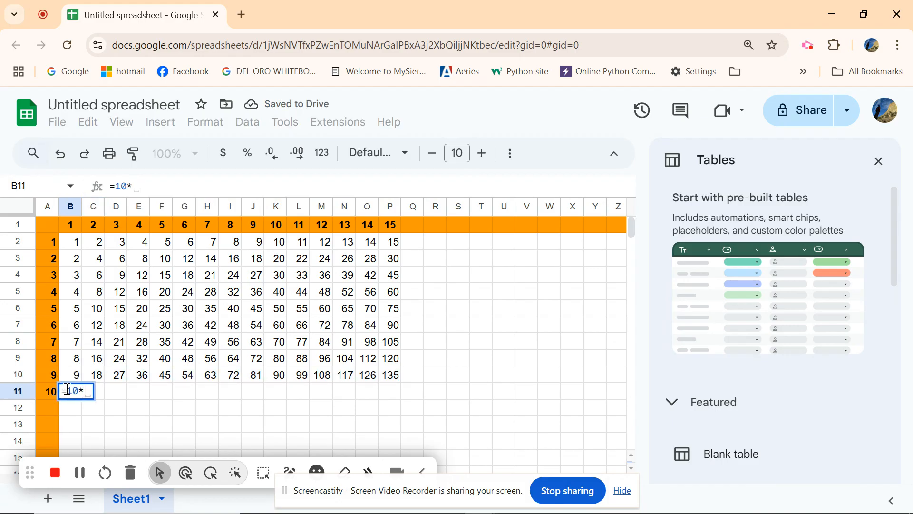
pyautogui.click(63, 231)
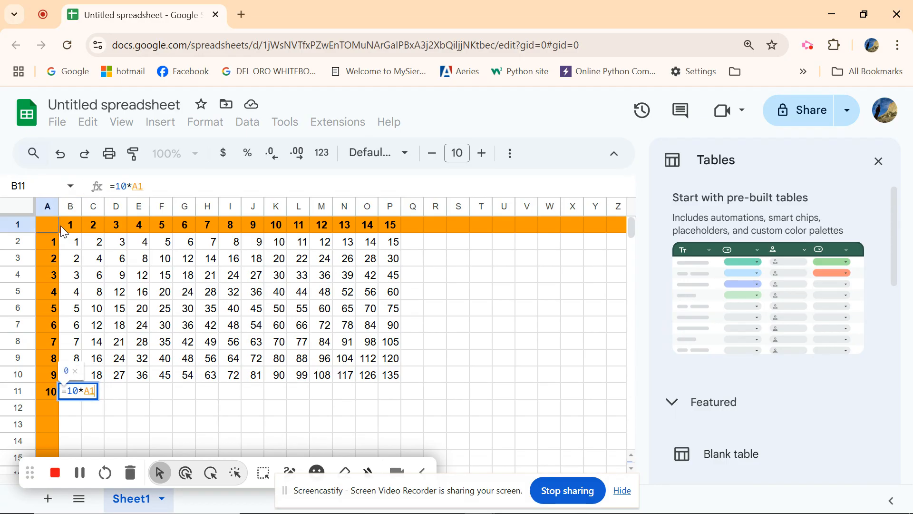
pyautogui.press('Return')
# - Re-enter cell B11 as =10*B1, fill it across row 11 to column P, and dismiss the formula suggestion
pyautogui.click(67, 396)
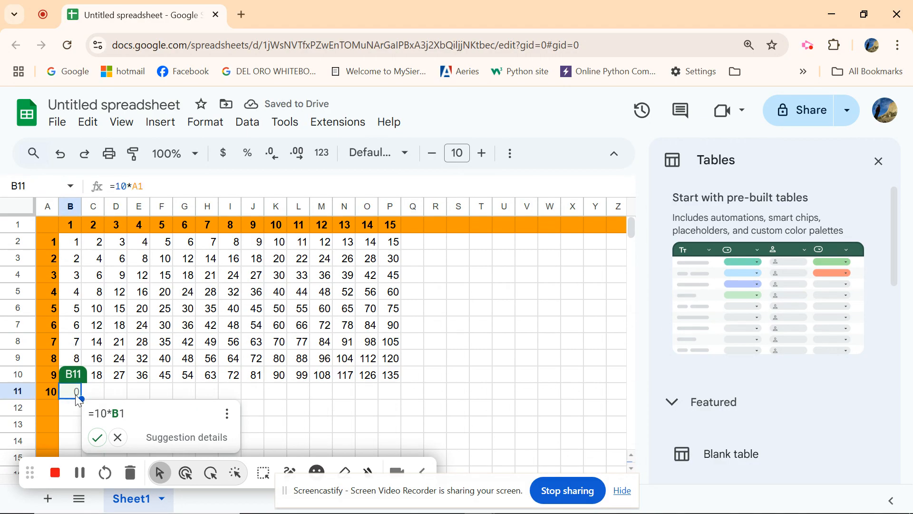
pyautogui.write('=10*')
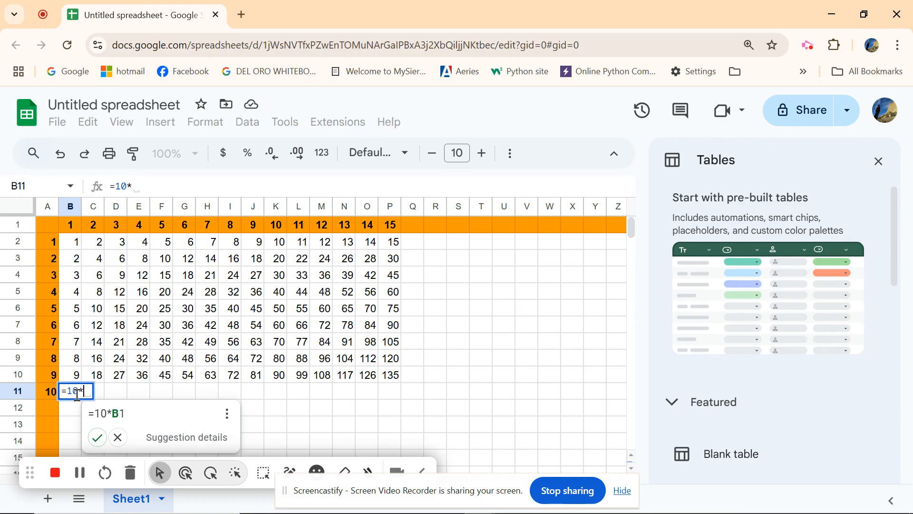
pyautogui.click(72, 230)
pyautogui.press('Return')
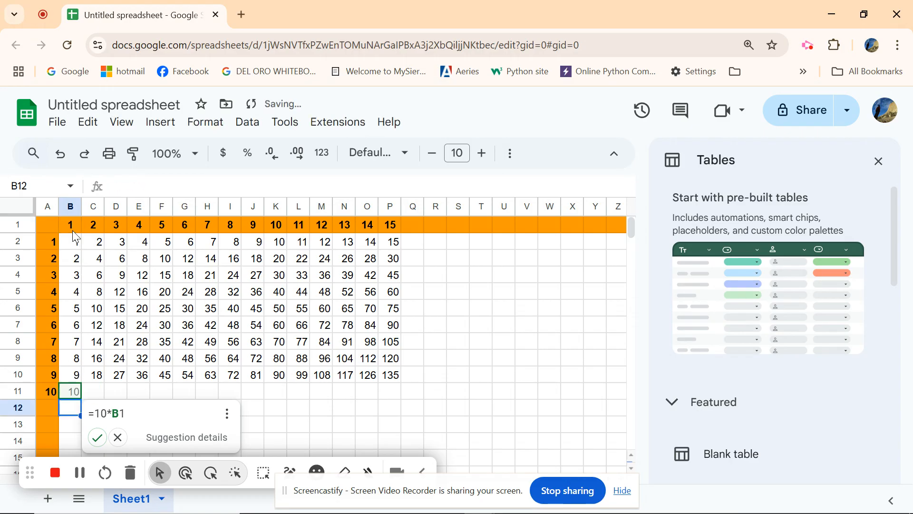
pyautogui.click(71, 392)
pyautogui.moveTo(82, 398); pyautogui.dragTo(395, 398)
pyautogui.click(367, 425)
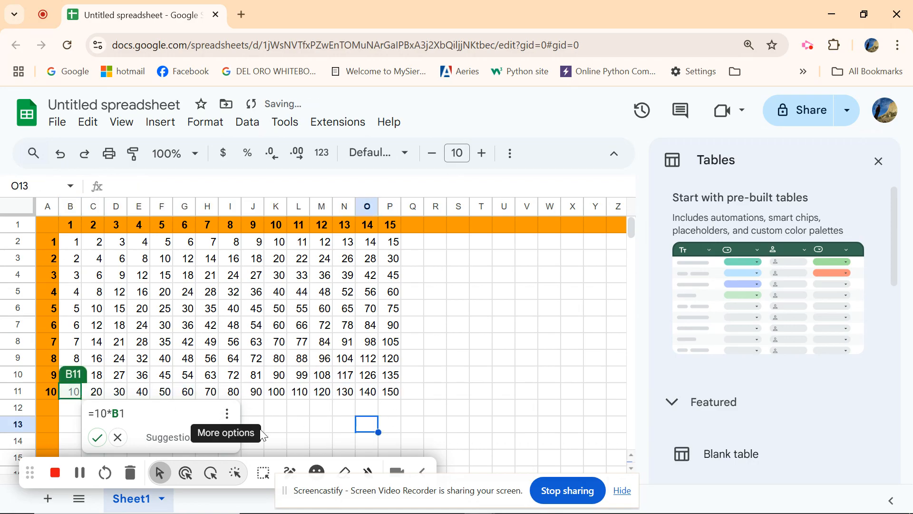
pyautogui.click(413, 391)
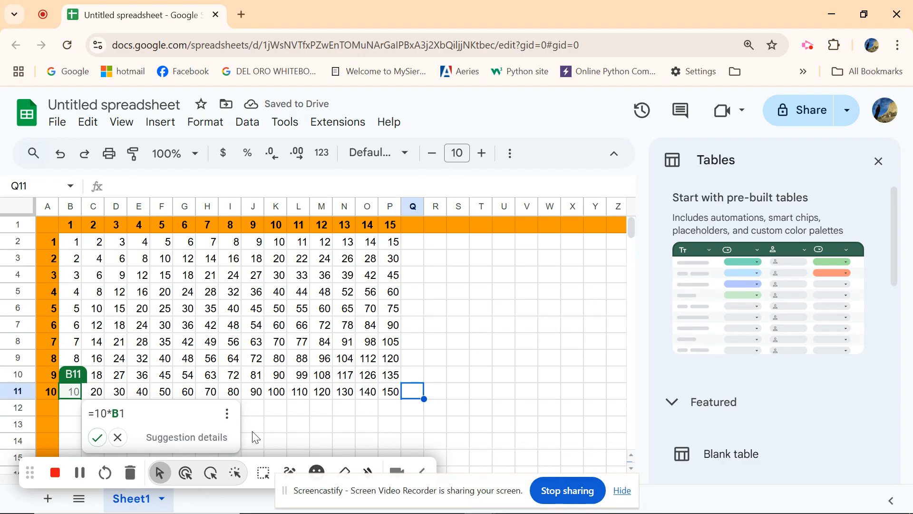
pyautogui.click(118, 437)
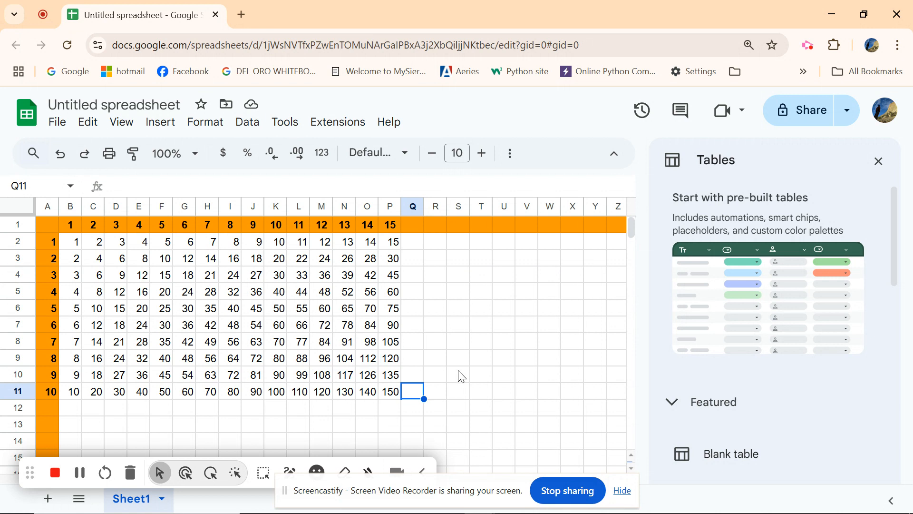
# - Close the Tables panel, select the entire sheet, and insert a chart from it
pyautogui.click(878, 161)
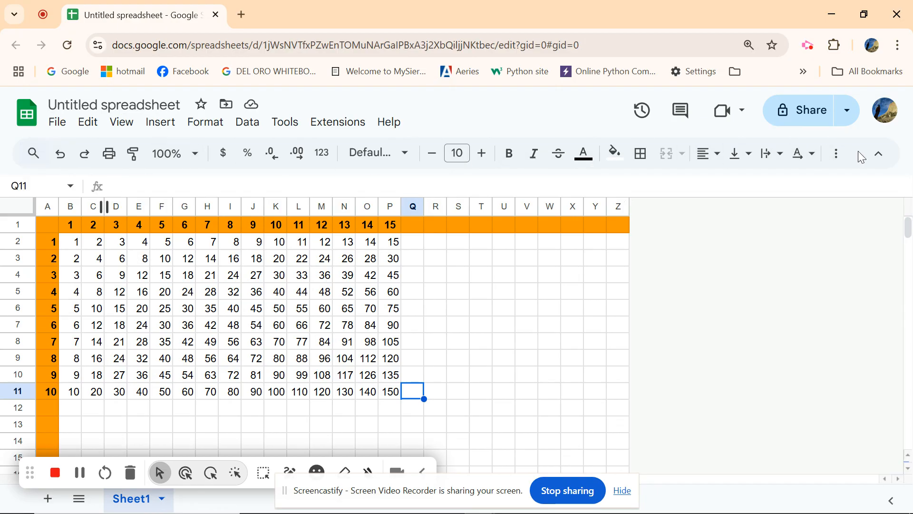
pyautogui.click(18, 202)
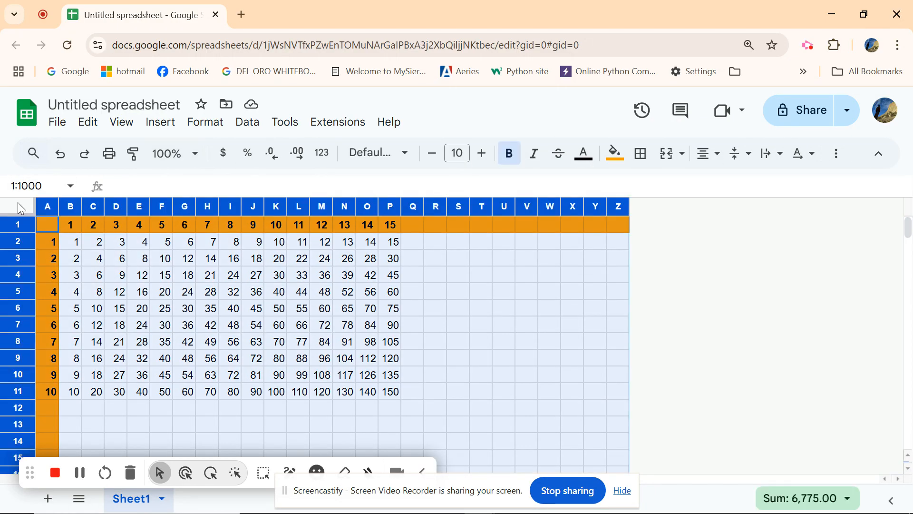
pyautogui.click(833, 158)
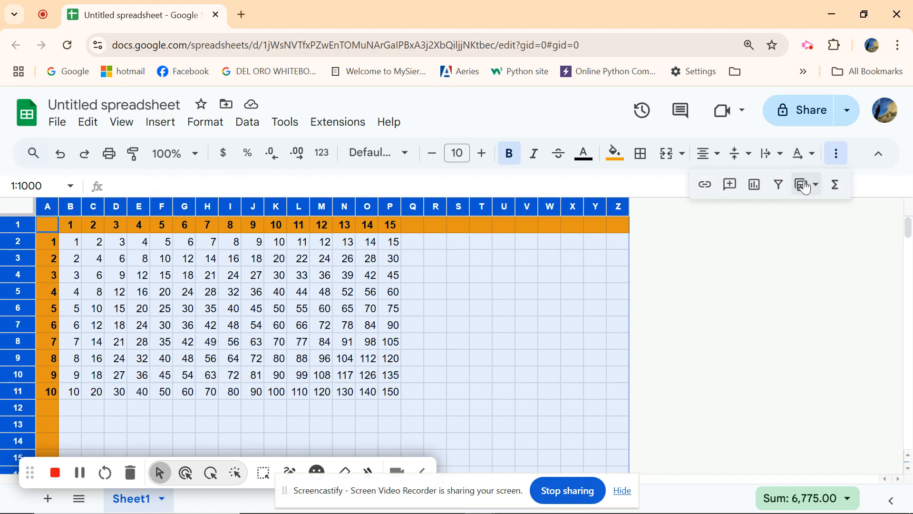
pyautogui.click(758, 187)
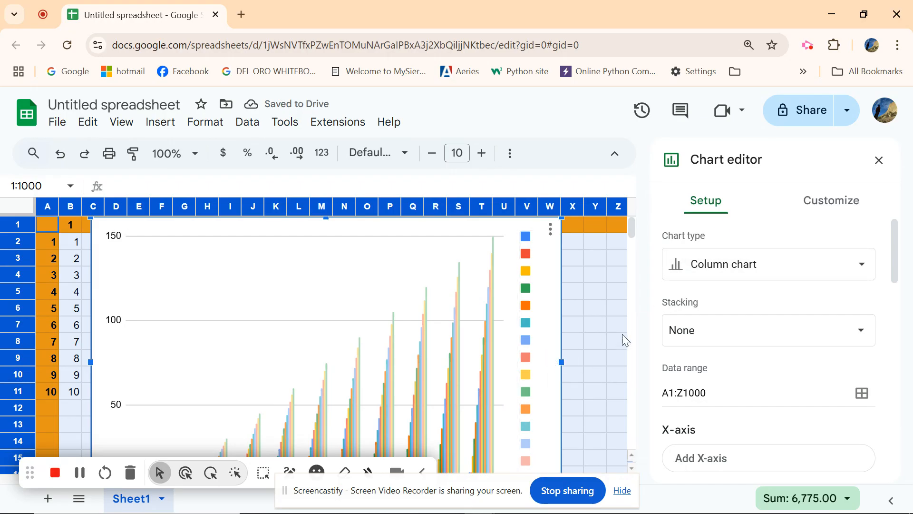
pyautogui.moveTo(631, 233); pyautogui.dragTo(633, 233)
# - Change the chart type to Line chart and set the X-axis to A1:A1000
pyautogui.click(816, 264)
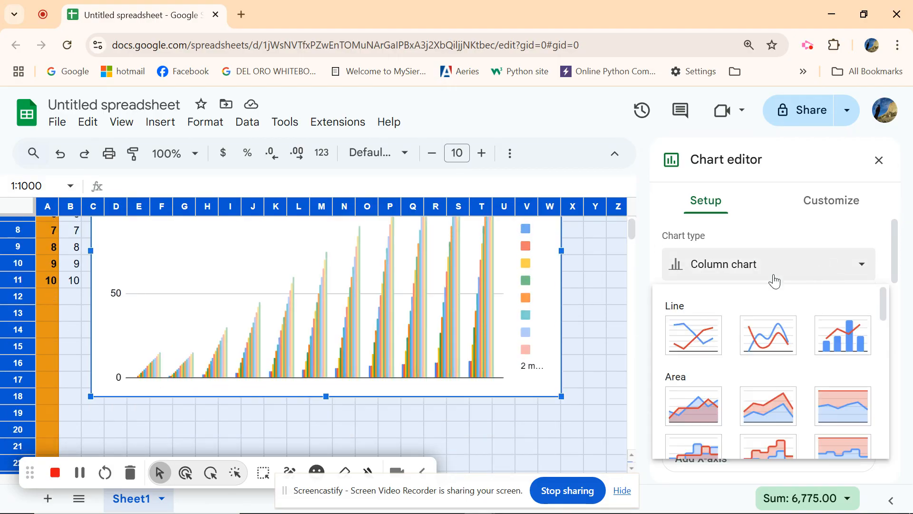
pyautogui.click(765, 336)
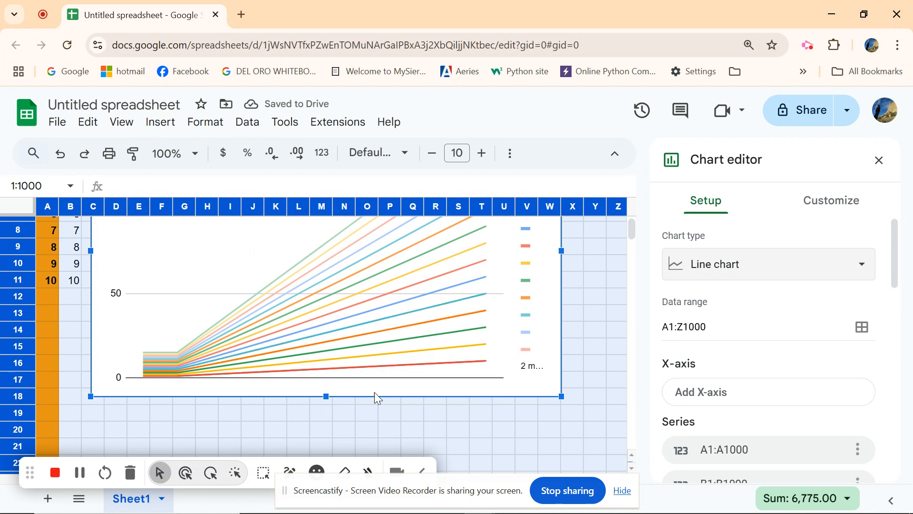
pyautogui.click(783, 399)
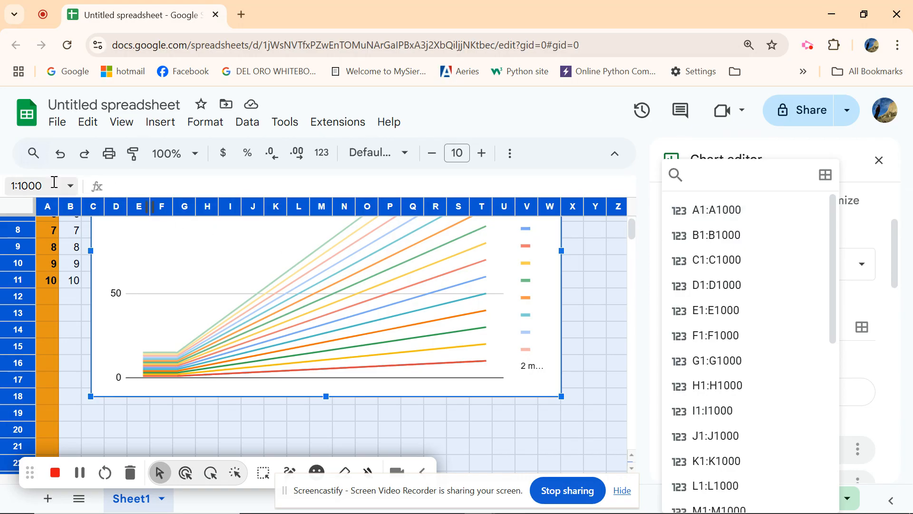
pyautogui.click(709, 210)
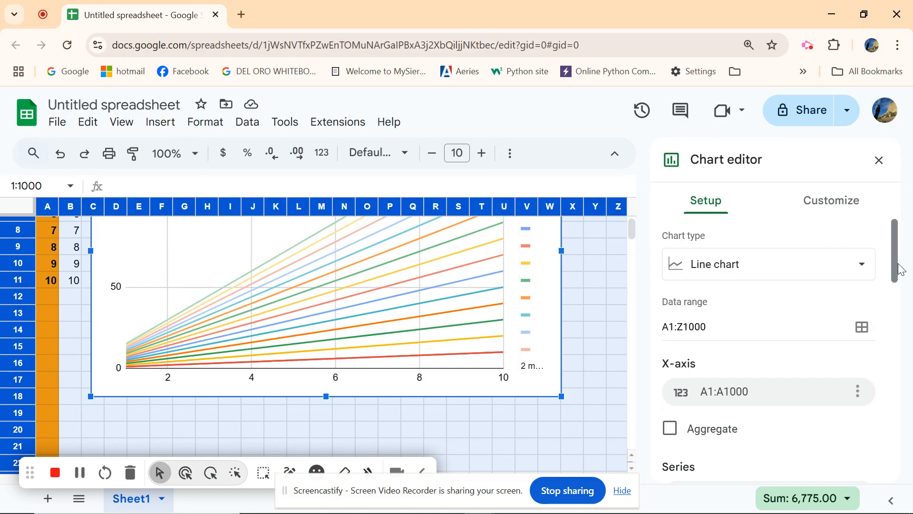
# - Turn on using row 1 as headers for the chart data
pyautogui.moveTo(897, 265); pyautogui.dragTo(911, 473)
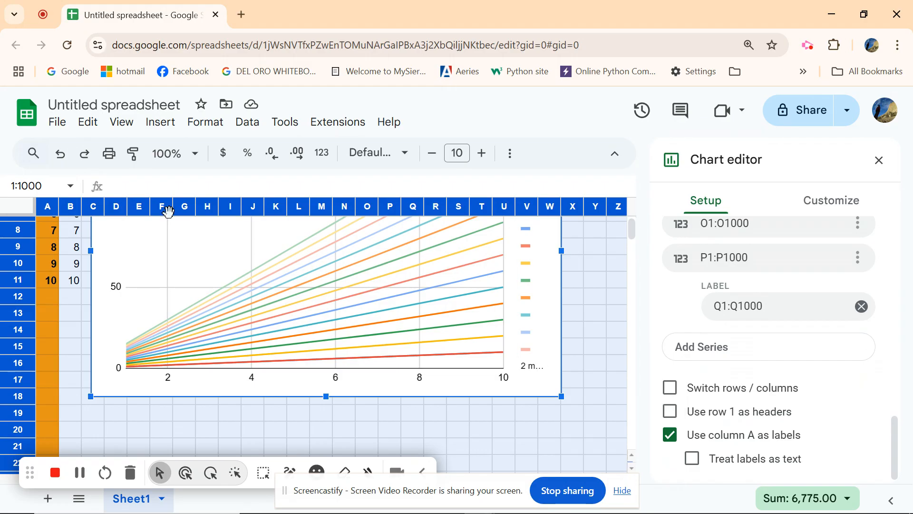
pyautogui.click(676, 420)
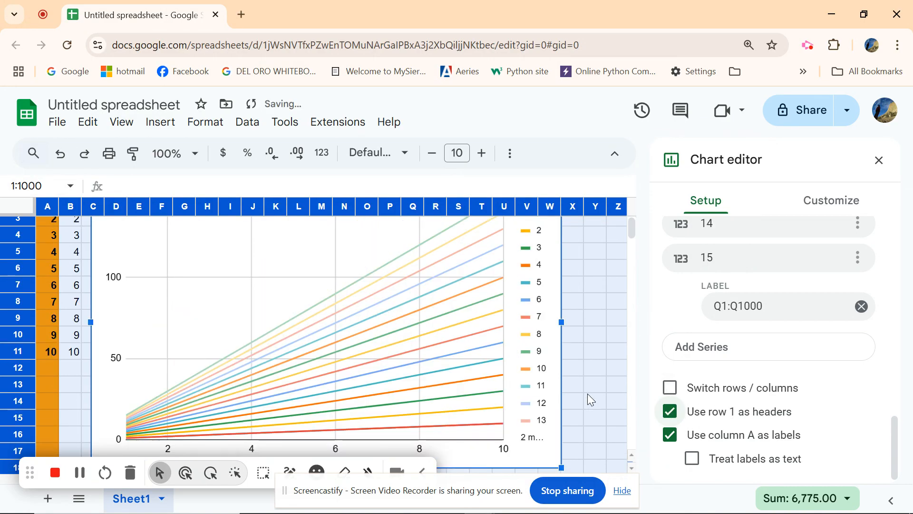
pyautogui.scroll(1, 589, 400)
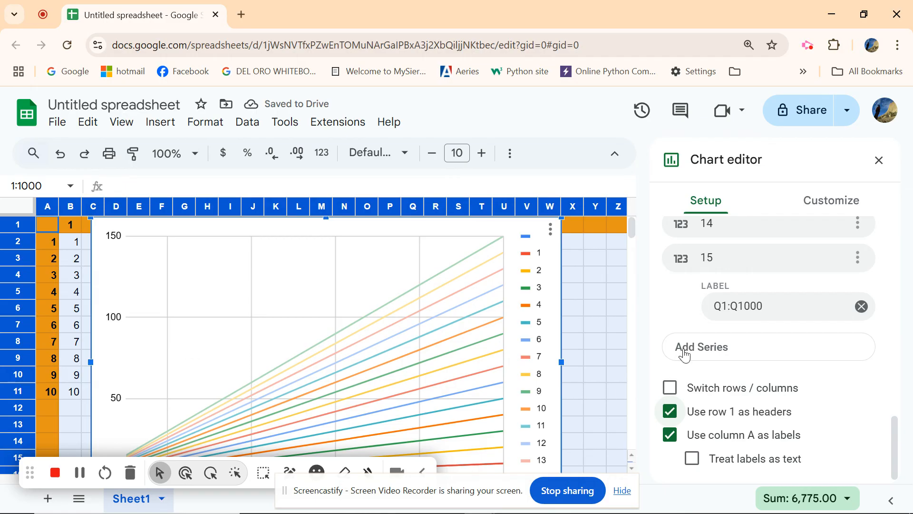
# - Set the chart title to "Stargaard's multiplication table"
pyautogui.click(830, 203)
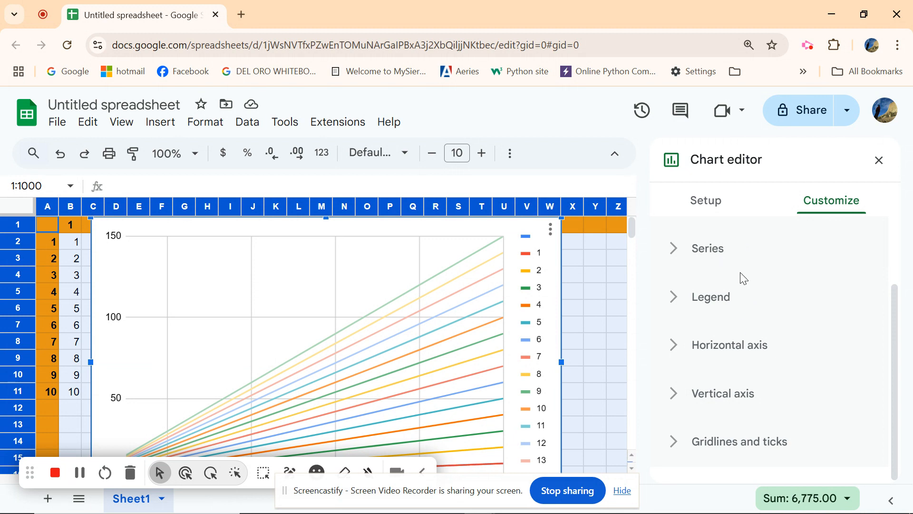
pyautogui.scroll(2, 756, 318)
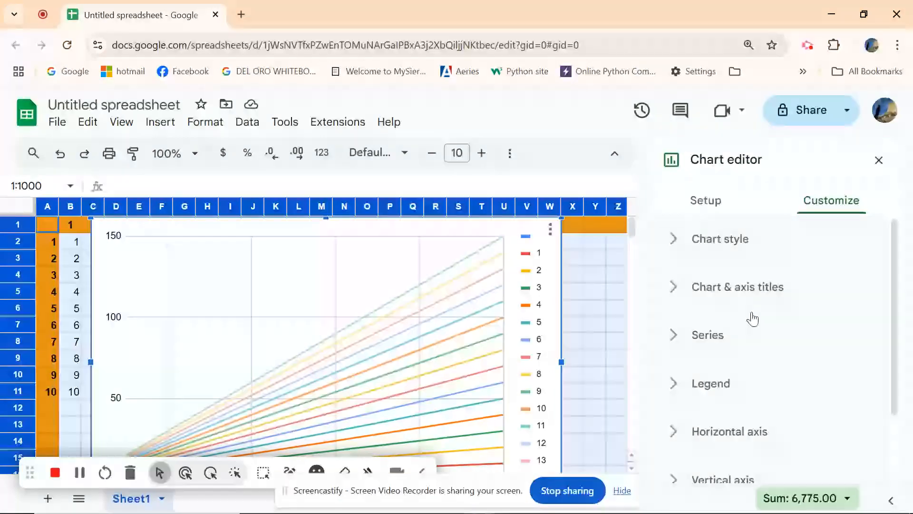
pyautogui.click(741, 288)
pyautogui.click(751, 410)
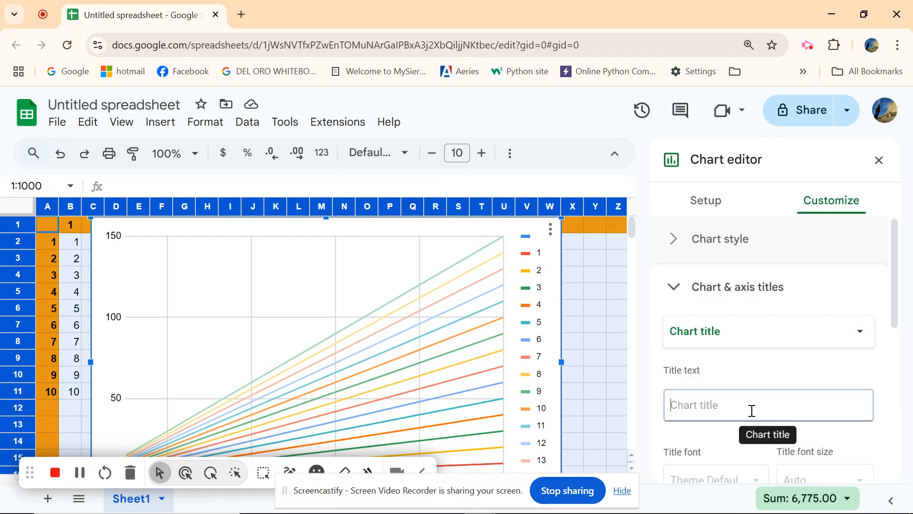
pyautogui.write("Stargaard's m")
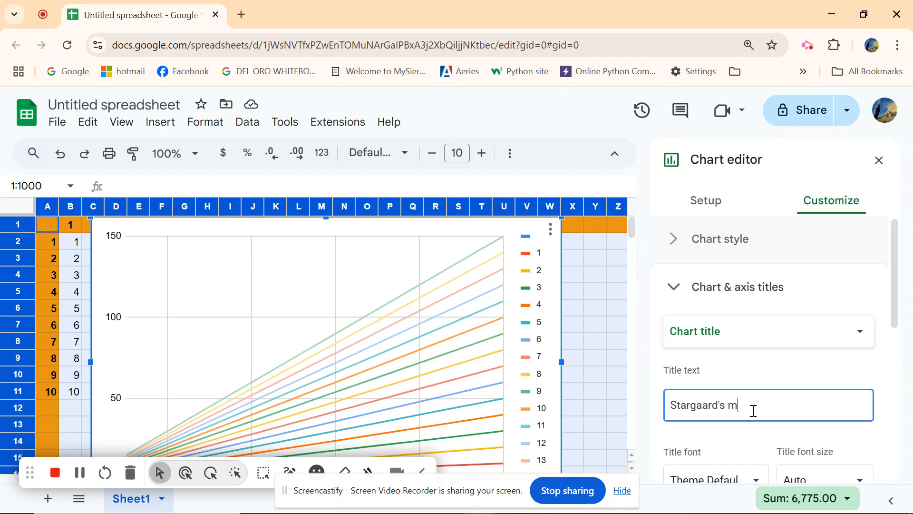
pyautogui.write('ultiplication table')
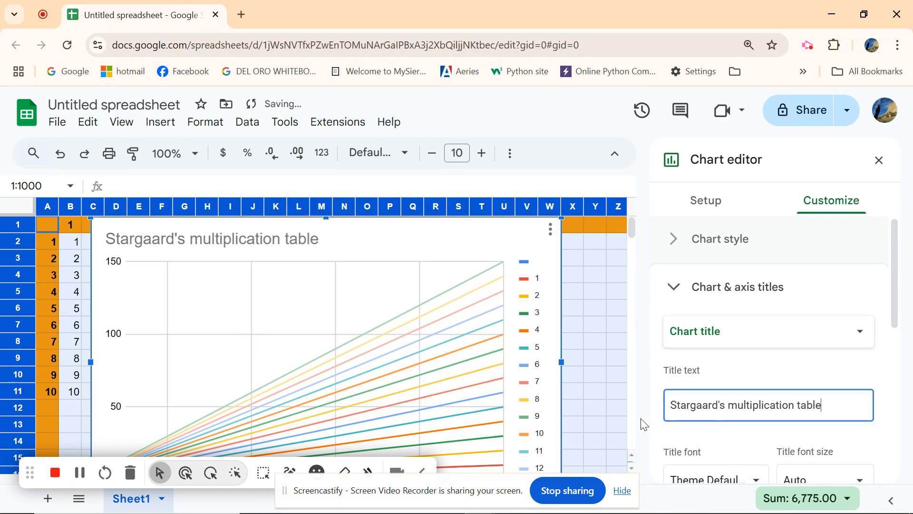
# - Move the chart below the table so it starts at row 12
pyautogui.click(590, 406)
pyautogui.scroll(-3, 595, 394)
pyautogui.scroll(3, 595, 394)
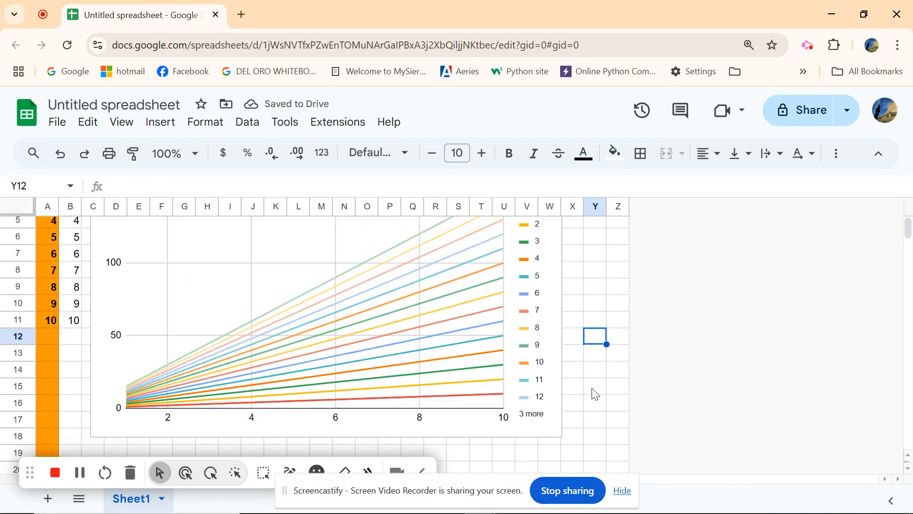
pyautogui.click(446, 251)
pyautogui.moveTo(447, 251); pyautogui.dragTo(381, 419)
pyautogui.scroll(-4, 465, 394)
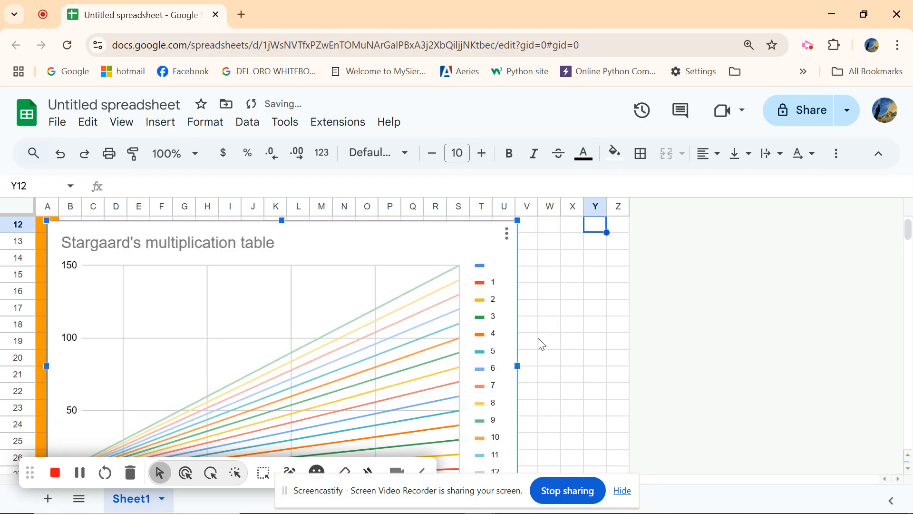
pyautogui.scroll(4, 553, 341)
pyautogui.scroll(-2, 553, 340)
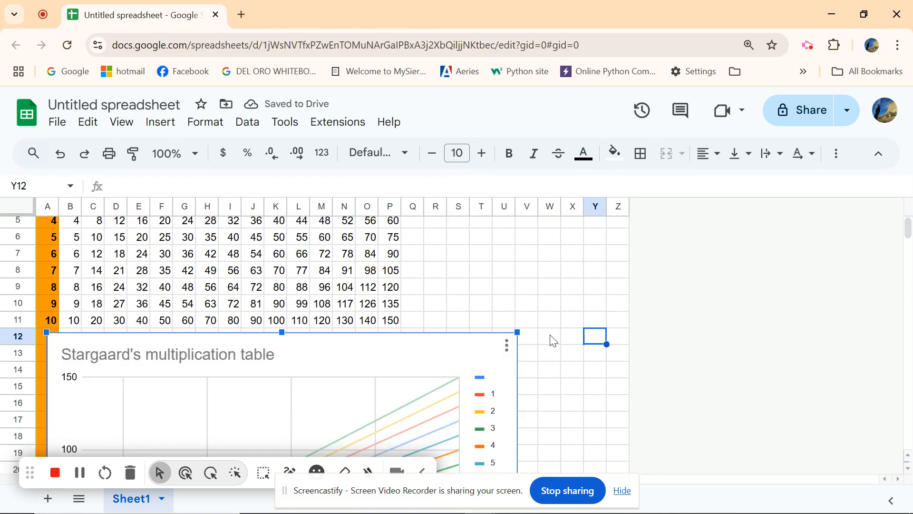
pyautogui.scroll(-2, 538, 329)
pyautogui.click(537, 328)
pyautogui.scroll(2, 537, 328)
pyautogui.scroll(-4, 554, 343)
pyautogui.scroll(-2, 556, 346)
pyautogui.scroll(2, 555, 347)
pyautogui.scroll(5, 583, 368)
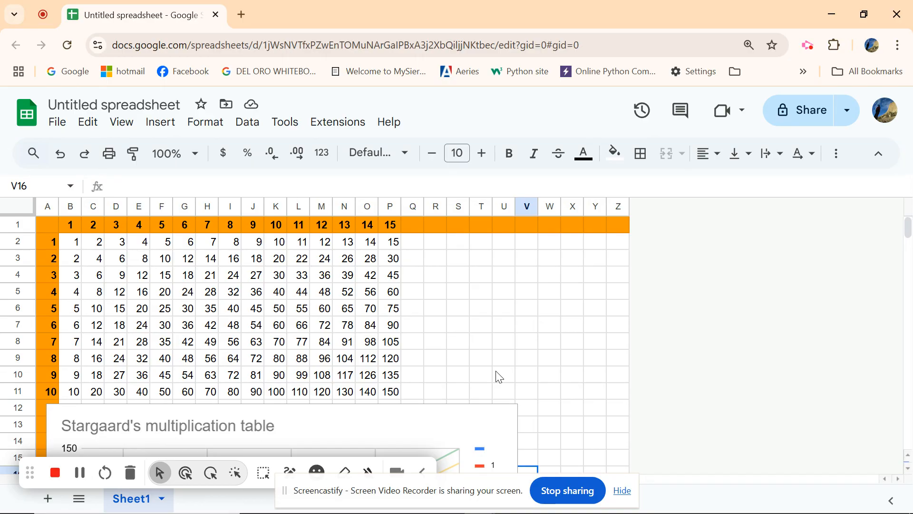
# - Add a conditional formatting rule to the whole sheet highlighting cells whose text contains 5
pyautogui.click(23, 204)
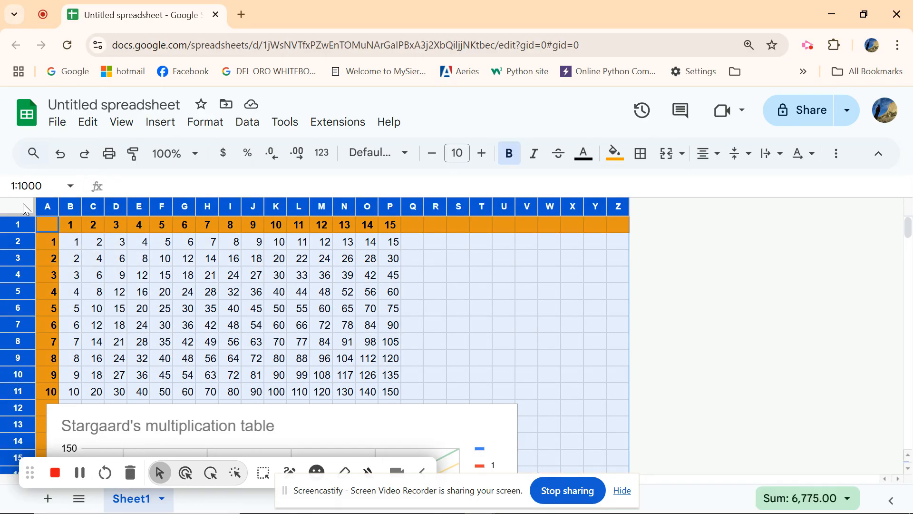
pyautogui.click(206, 124)
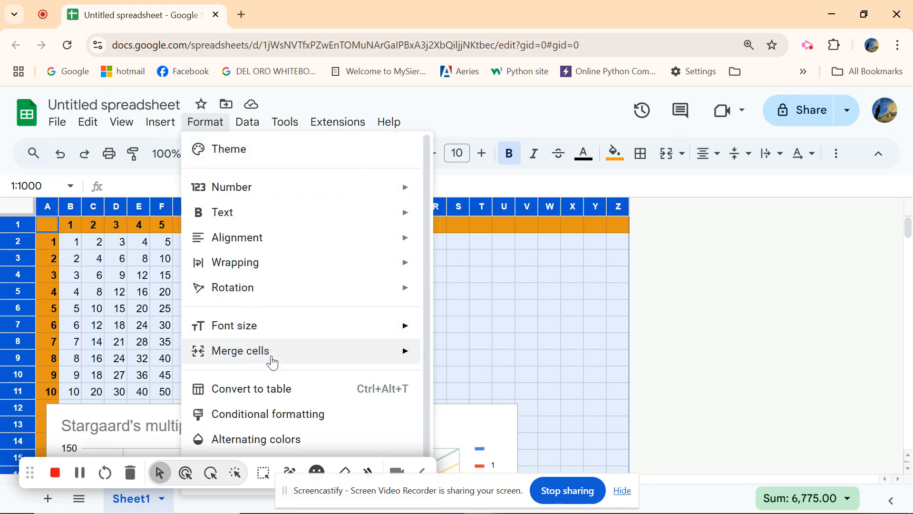
pyautogui.click(296, 415)
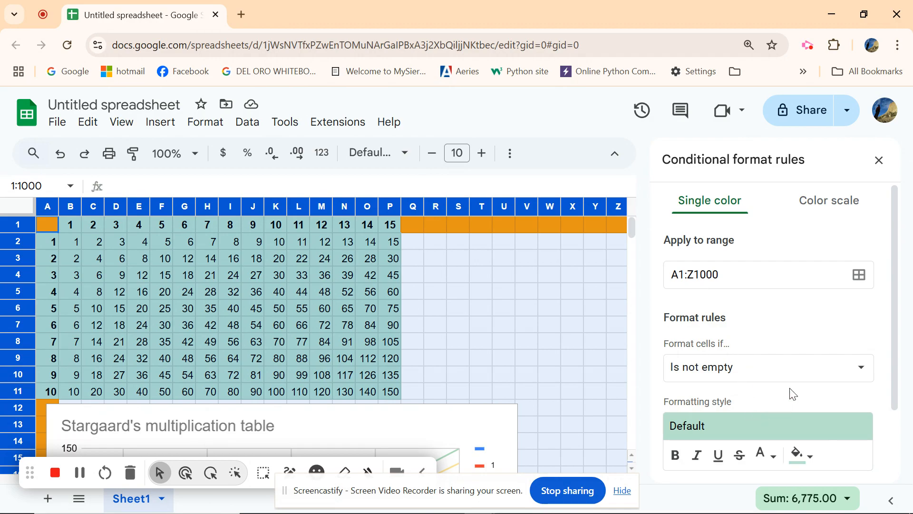
pyautogui.click(821, 376)
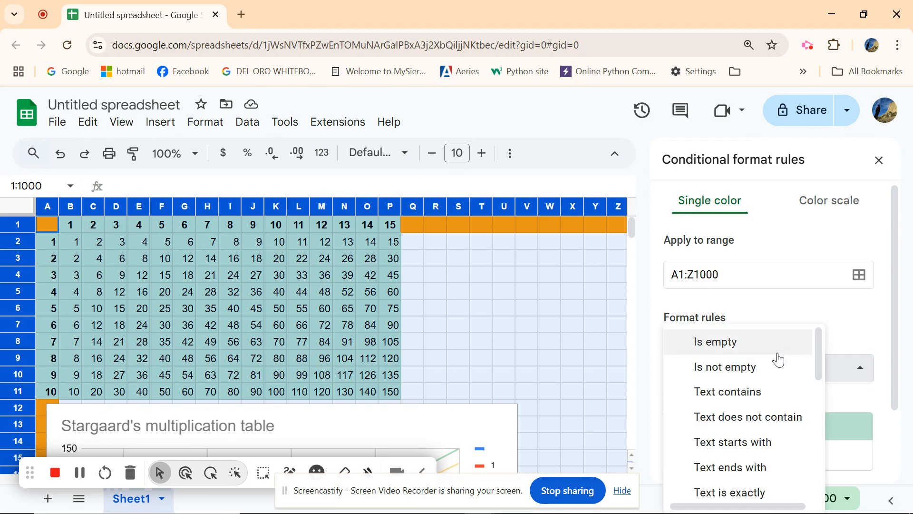
pyautogui.scroll(-2, 771, 379)
pyautogui.scroll(2, 771, 376)
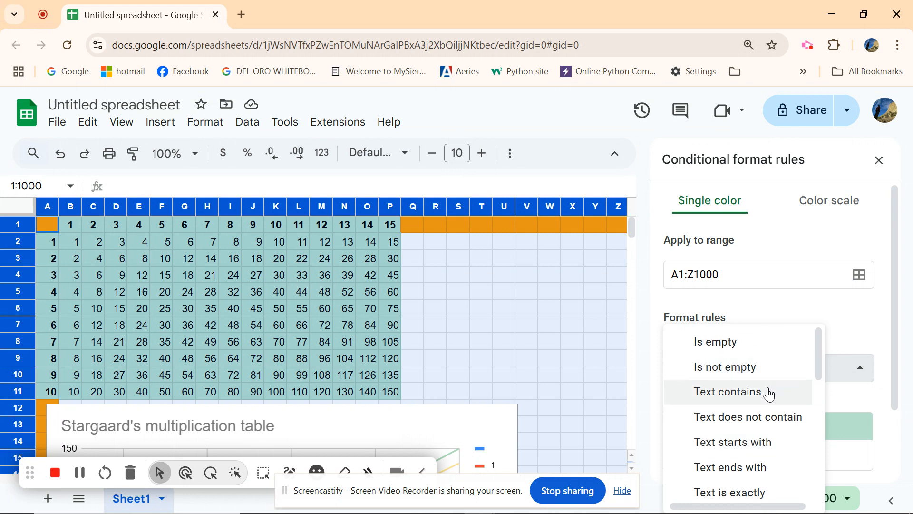
pyautogui.click(771, 391)
pyautogui.click(760, 403)
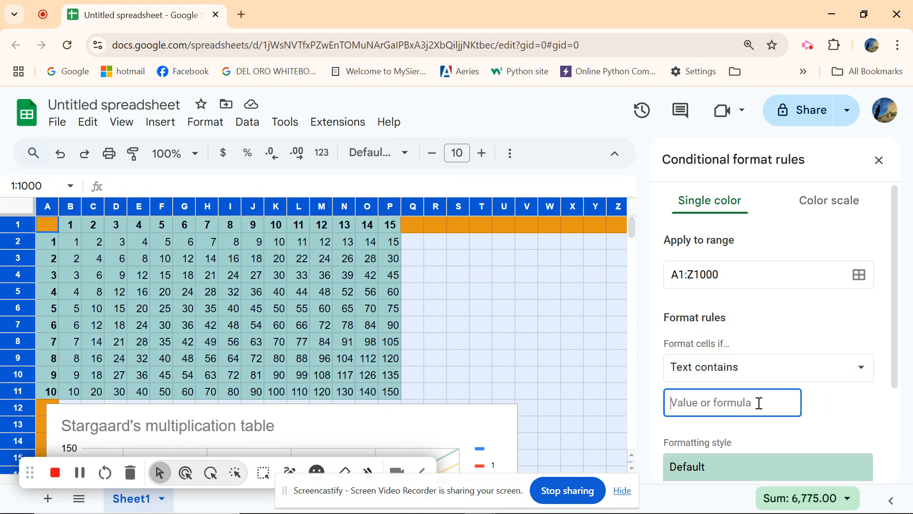
pyautogui.write('5')
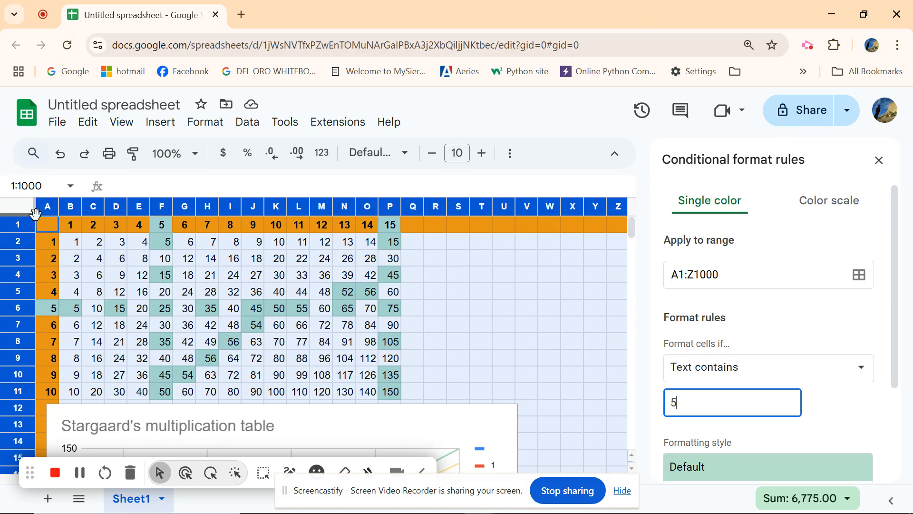
# - Set the rule's range to b2:Z1000
pyautogui.click(676, 275)
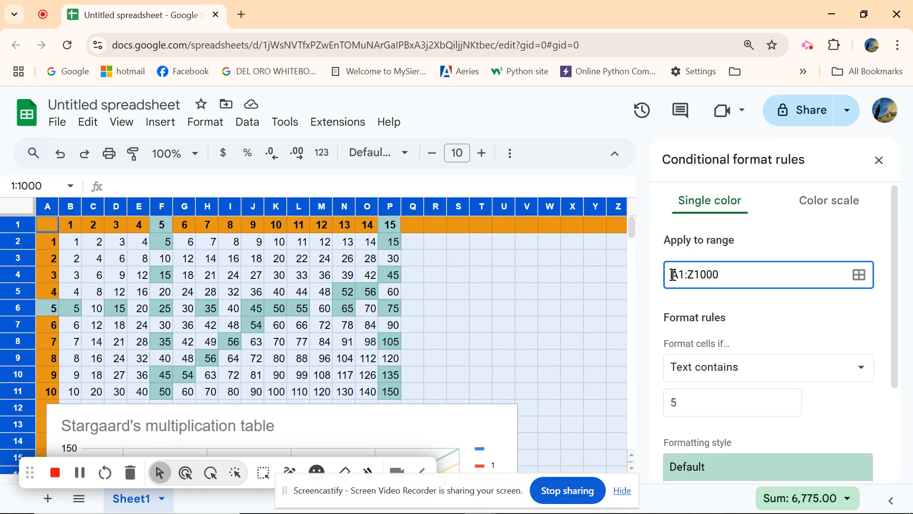
pyautogui.write('b')
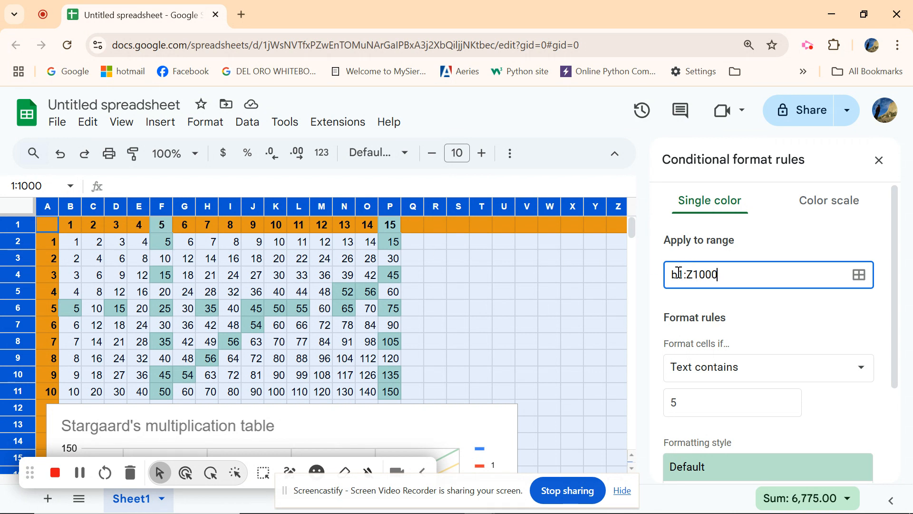
pyautogui.moveTo(679, 274); pyautogui.dragTo(684, 272)
pyautogui.write('2')
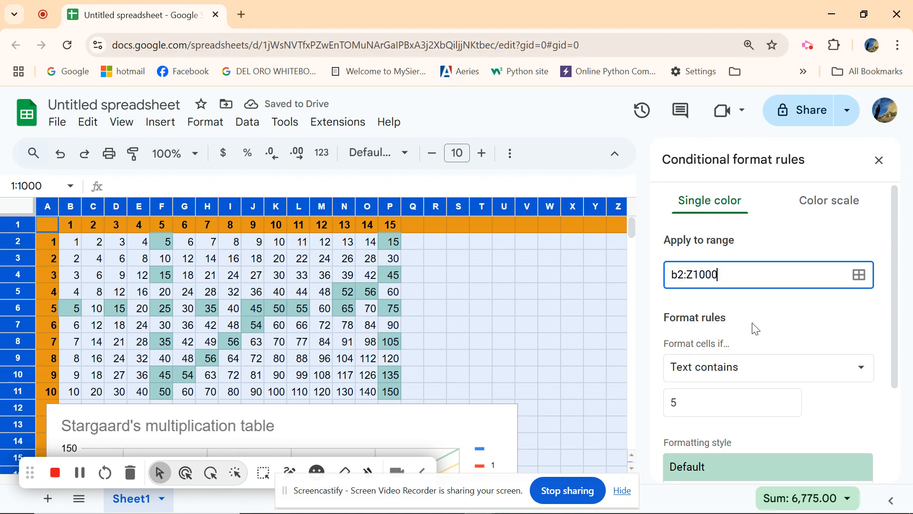
# - Change the rule's condition to Text ends with 5 and save the rule
pyautogui.click(826, 371)
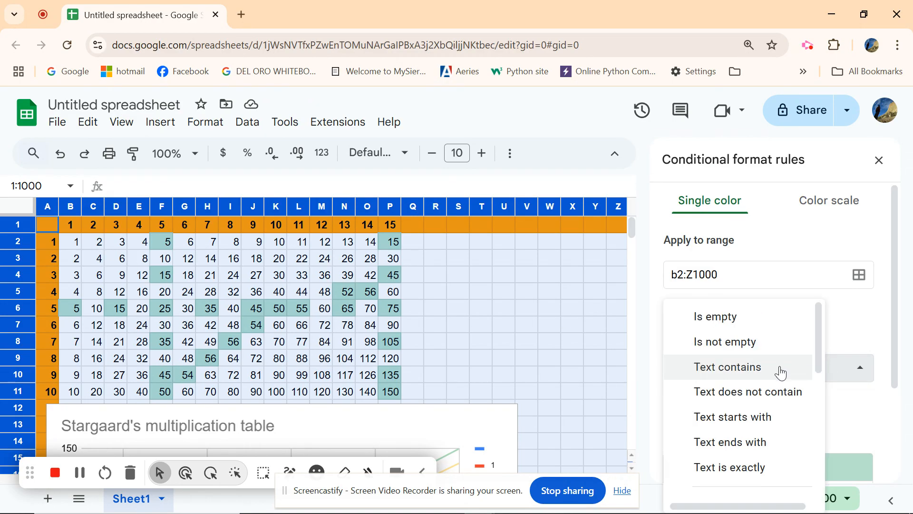
pyautogui.scroll(-1, 778, 374)
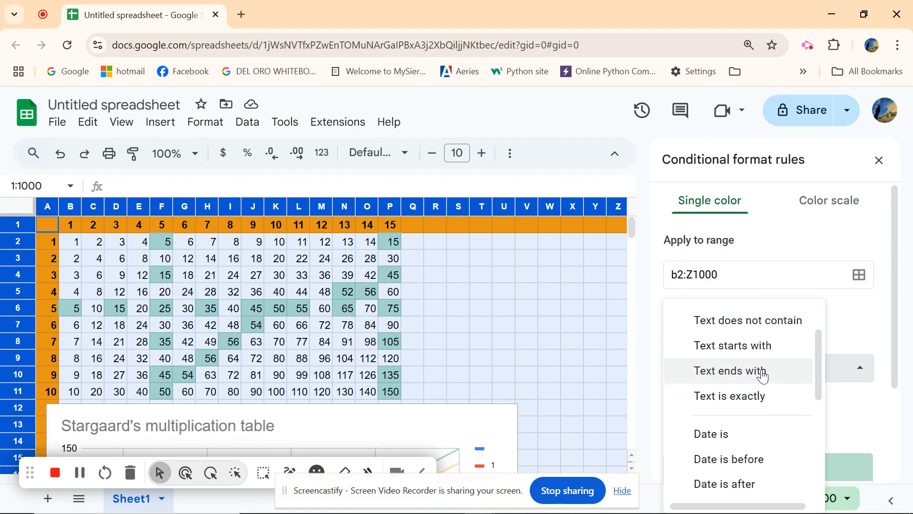
pyautogui.click(764, 376)
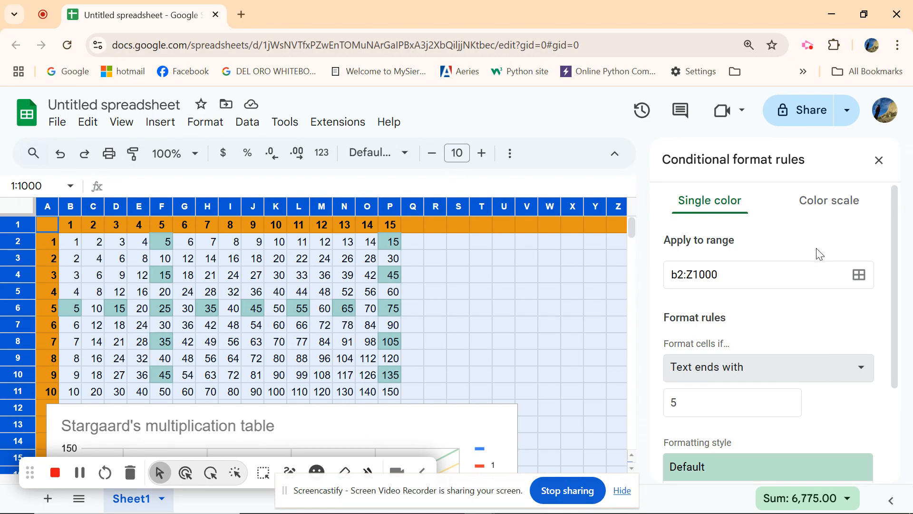
pyautogui.scroll(-1, 822, 402)
pyautogui.scroll(-1, 821, 402)
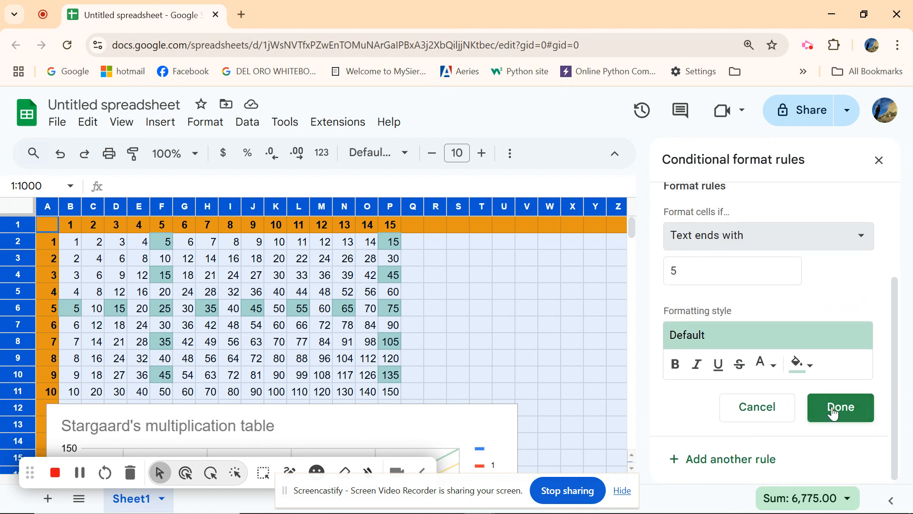
pyautogui.click(835, 414)
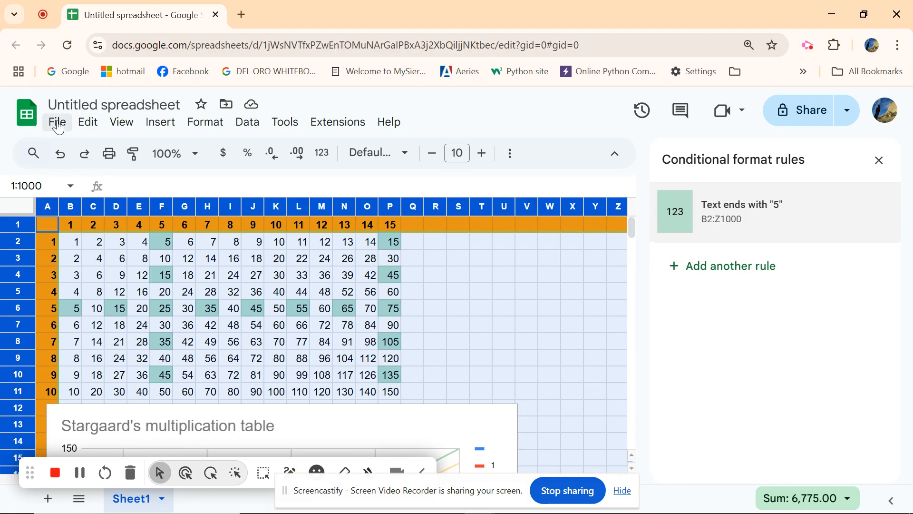
# - Add another conditional formatting rule with its range starting at b2 instead of A1
pyautogui.click(205, 123)
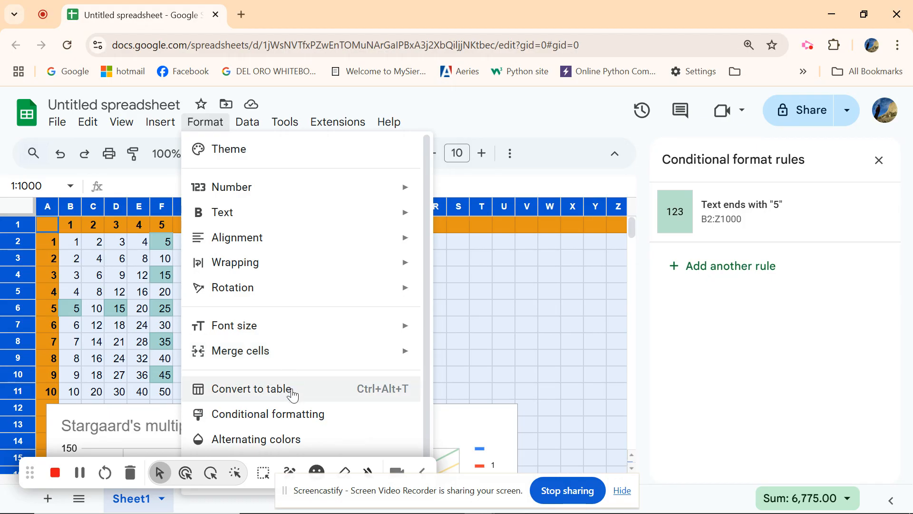
pyautogui.click(303, 414)
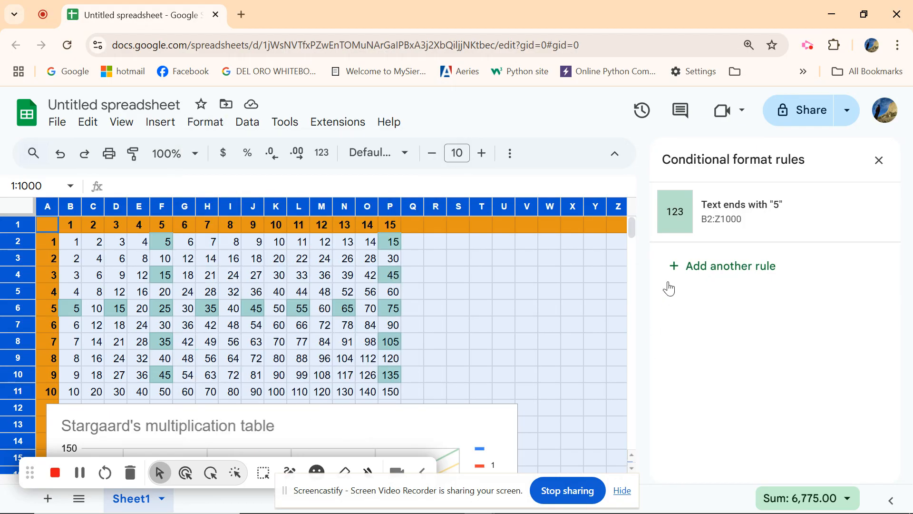
pyautogui.click(674, 266)
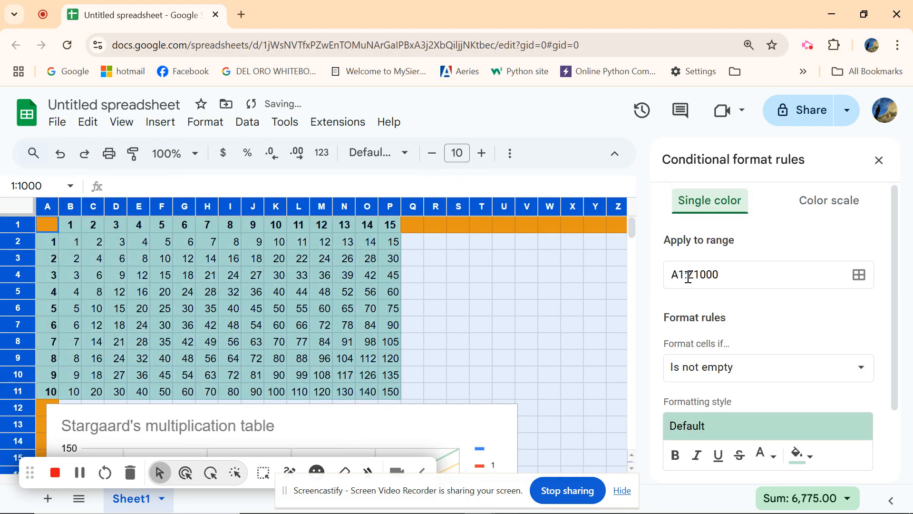
pyautogui.moveTo(672, 276); pyautogui.dragTo(684, 272)
pyautogui.write('b2')
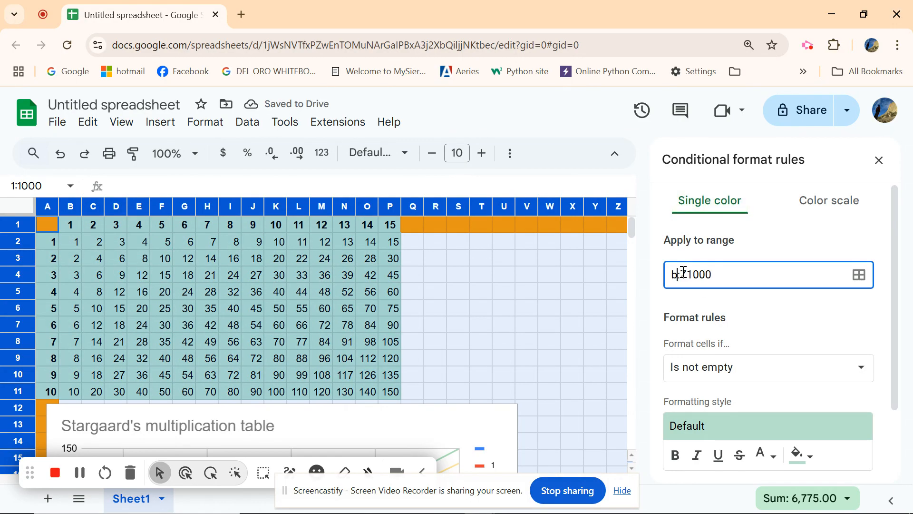
# - Set the new rule's condition to Text does not contain 5
pyautogui.click(792, 371)
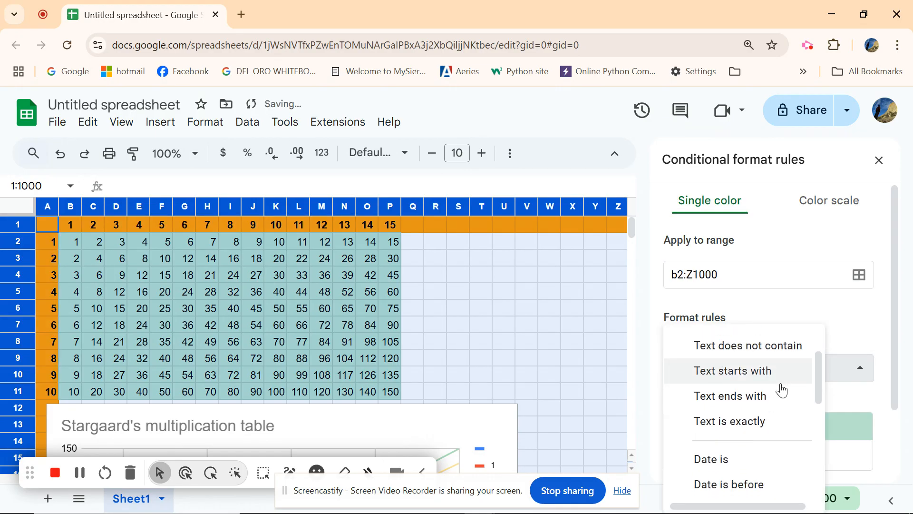
pyautogui.scroll(-3, 784, 387)
pyautogui.scroll(-3, 784, 399)
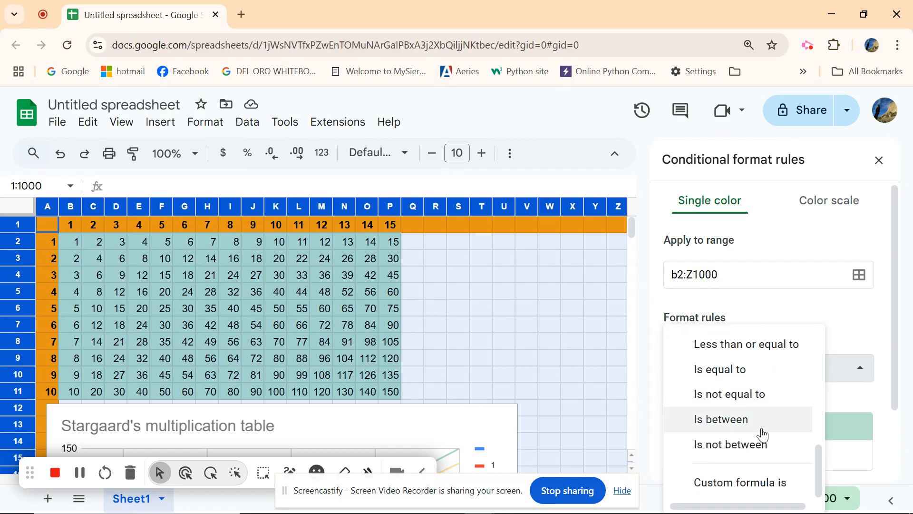
pyautogui.scroll(3, 762, 445)
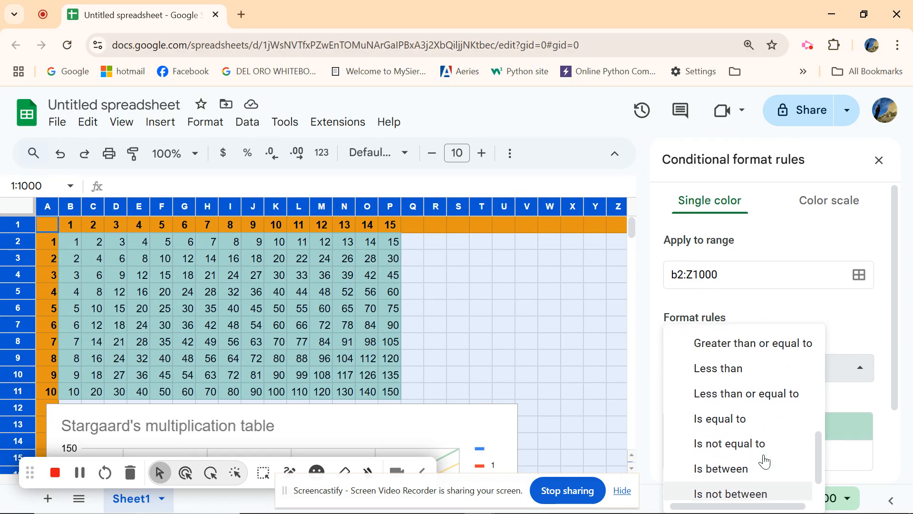
pyautogui.scroll(2, 756, 438)
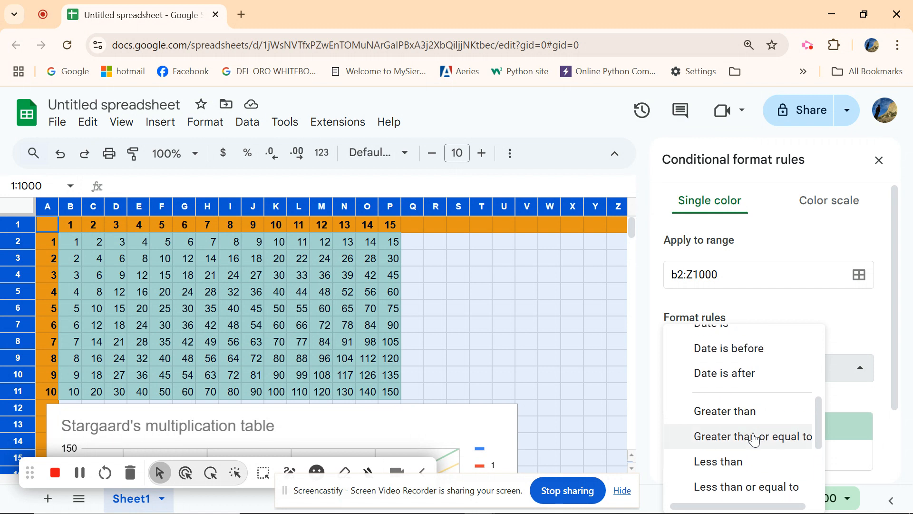
pyautogui.scroll(-2, 754, 437)
pyautogui.scroll(-2, 760, 448)
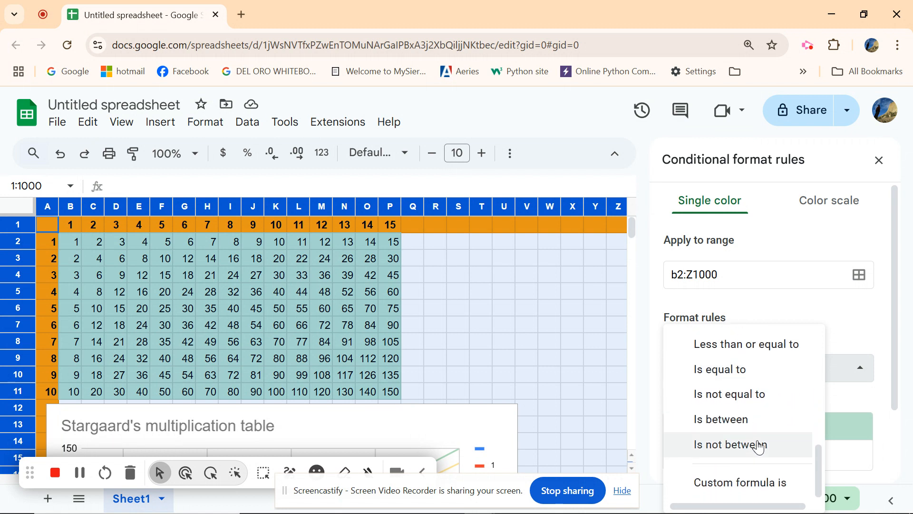
pyautogui.scroll(5, 759, 445)
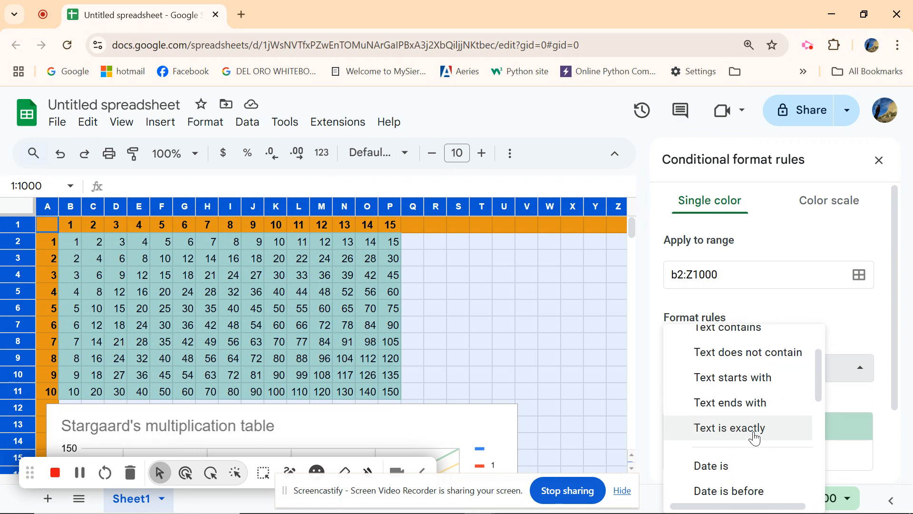
pyautogui.click(742, 354)
pyautogui.click(728, 404)
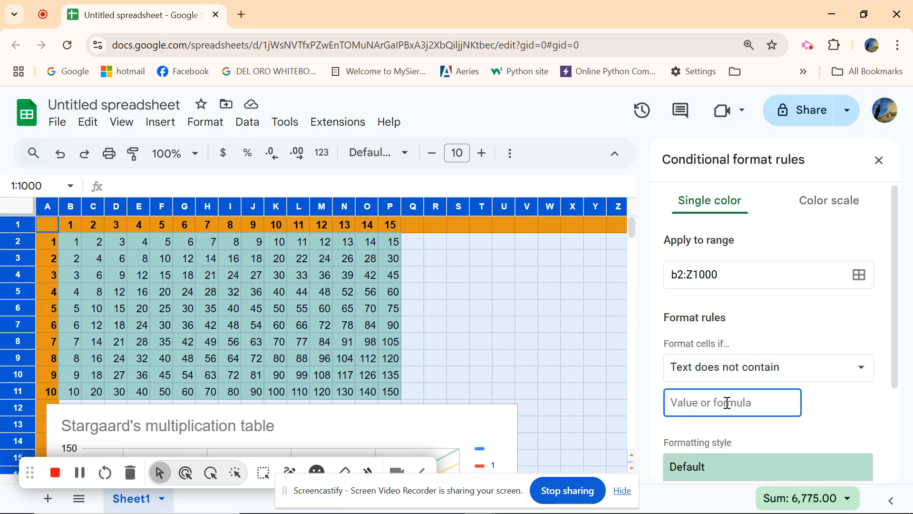
pyautogui.write('5')
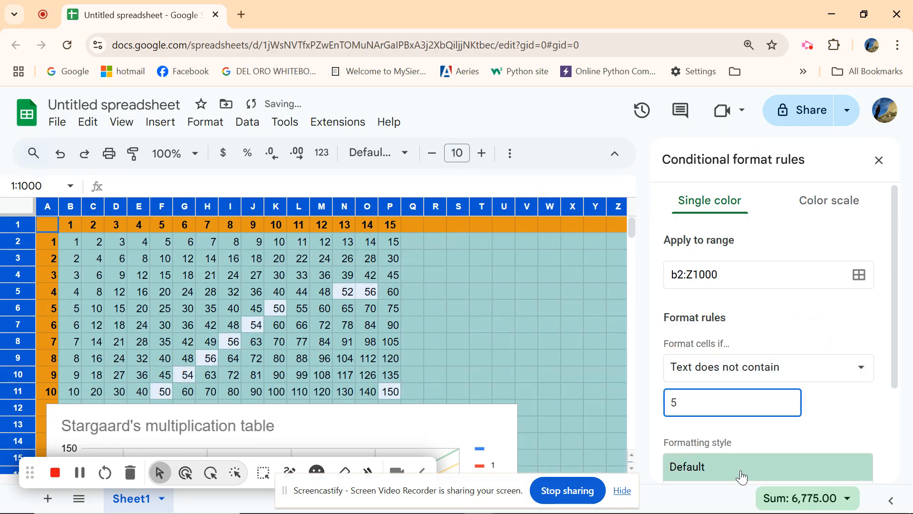
# - Apply the red preset formatting style and limit the rule's range to b2:p11
pyautogui.click(742, 475)
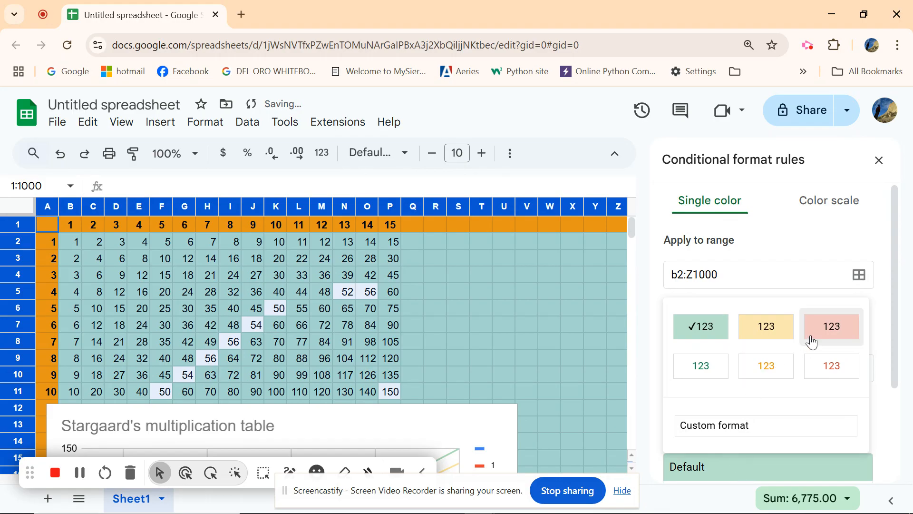
pyautogui.click(827, 331)
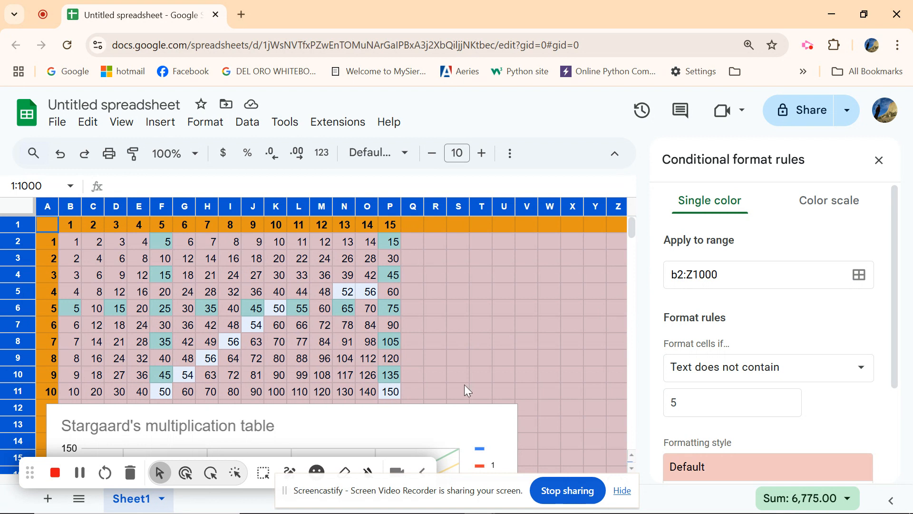
pyautogui.moveTo(687, 275); pyautogui.dragTo(733, 275)
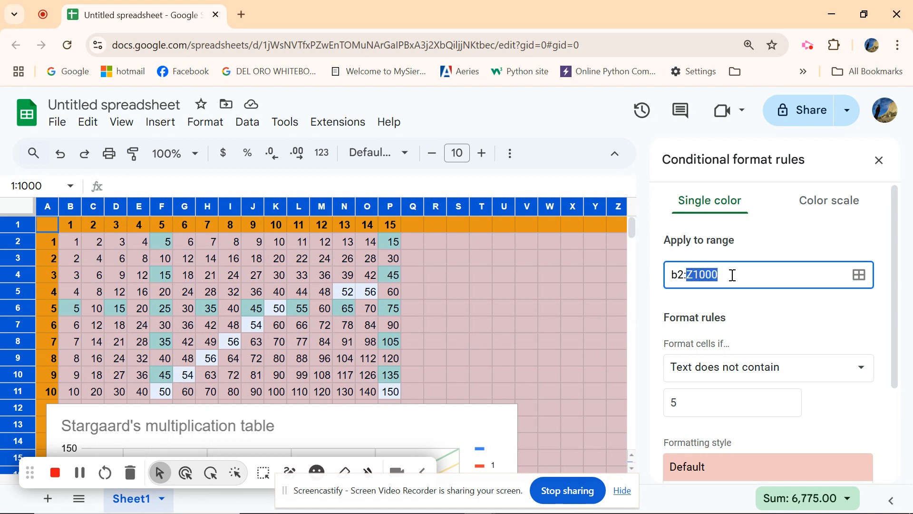
pyautogui.write('p11')
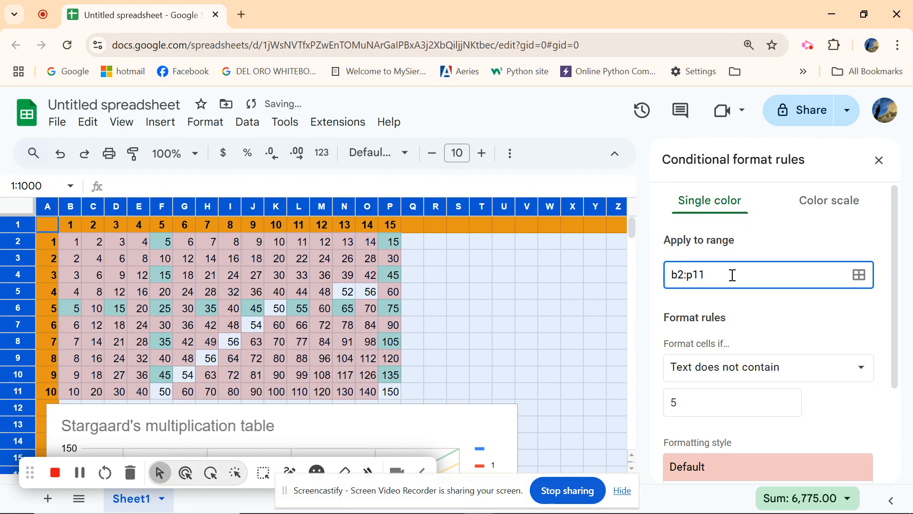
# - Shift the chart about one column to the right
pyautogui.click(445, 421)
pyautogui.click(445, 432)
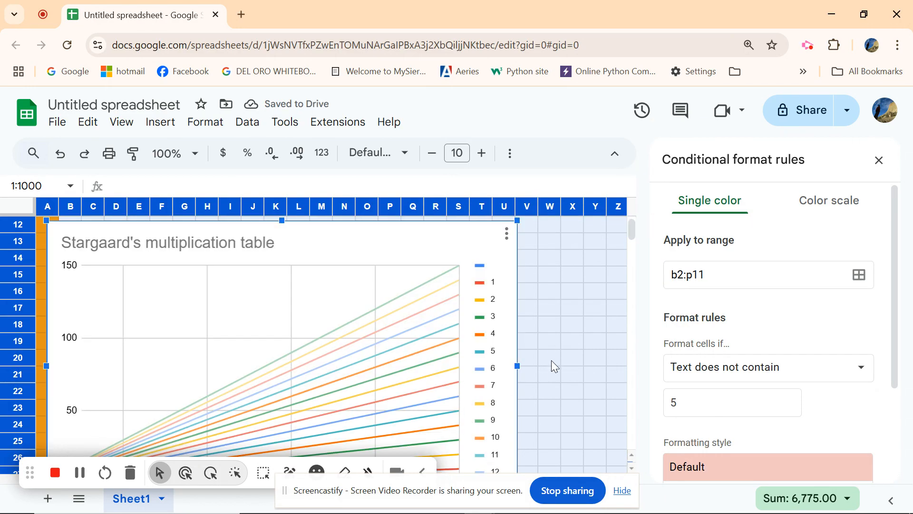
pyautogui.moveTo(446, 240); pyautogui.dragTo(472, 235)
pyautogui.moveTo(632, 239); pyautogui.dragTo(630, 224)
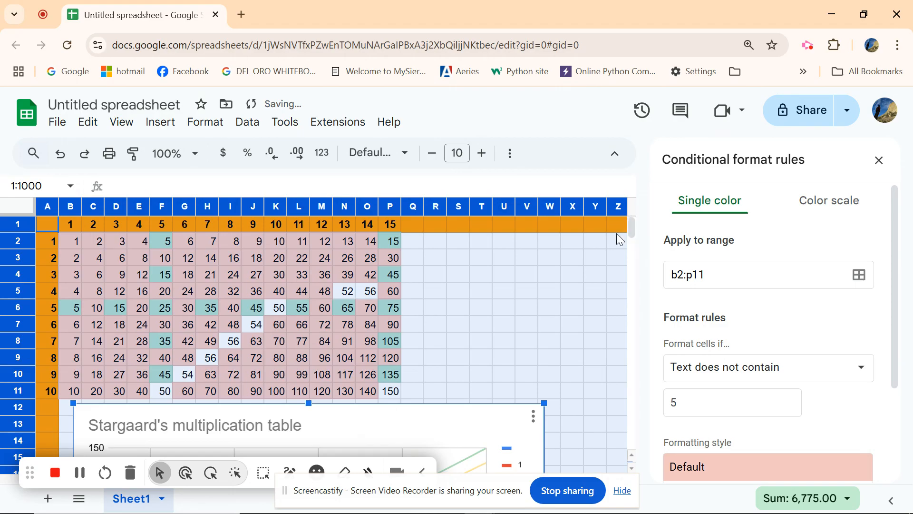
# - Rename the spreadsheet as stargaards multiplication table
pyautogui.click(517, 297)
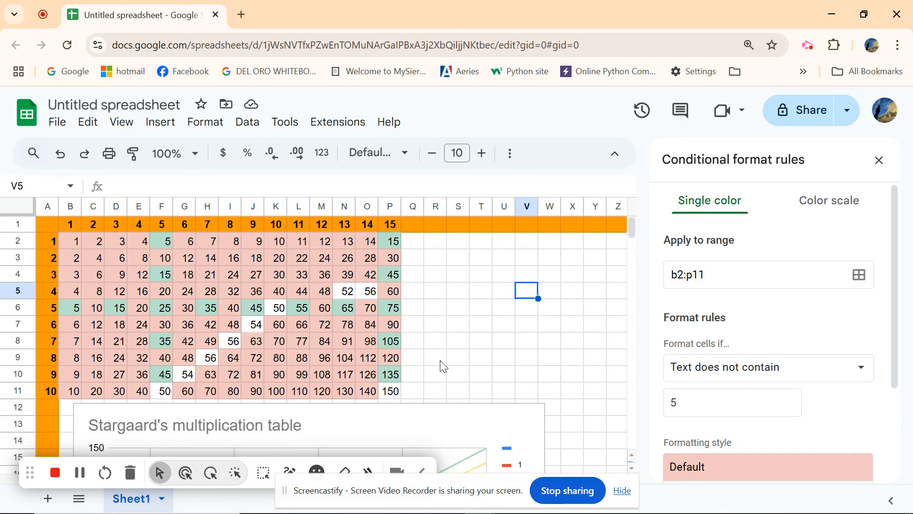
pyautogui.click(127, 102)
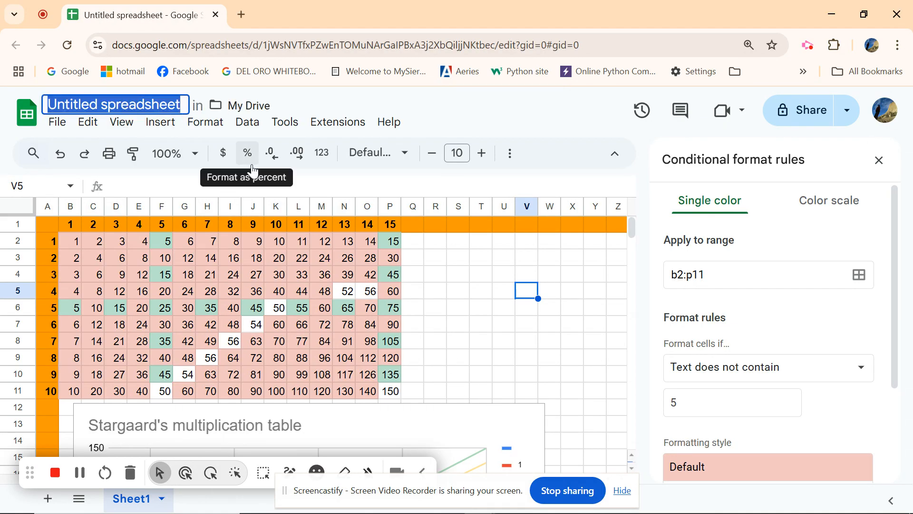
pyautogui.write('stargaards ')
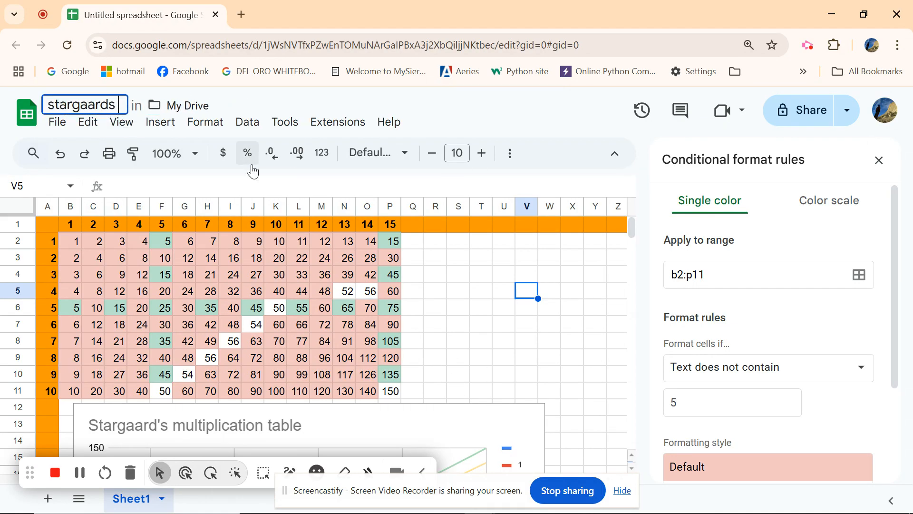
pyautogui.write('multipl')
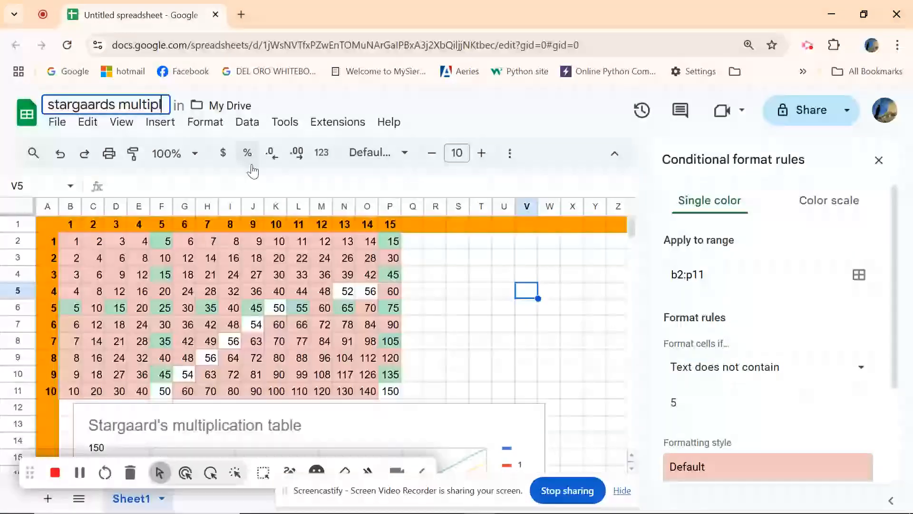
pyautogui.write('ication ')
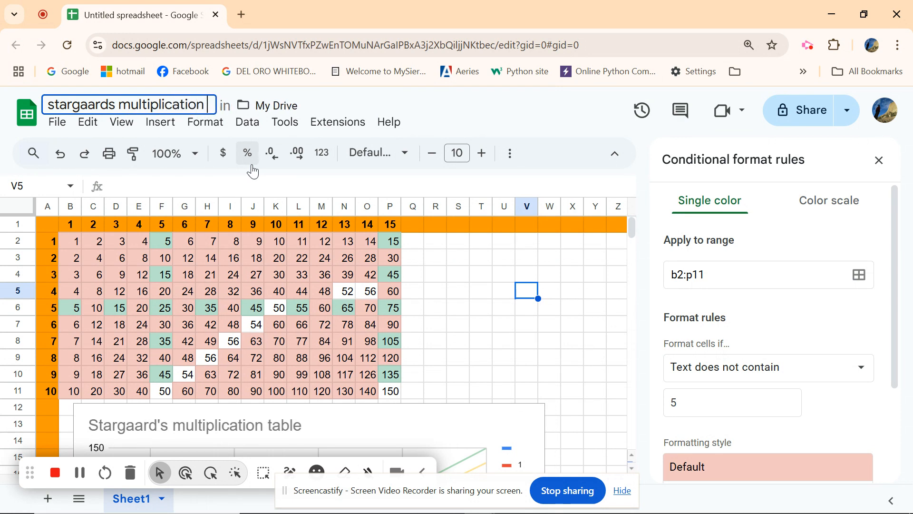
pyautogui.write('table')
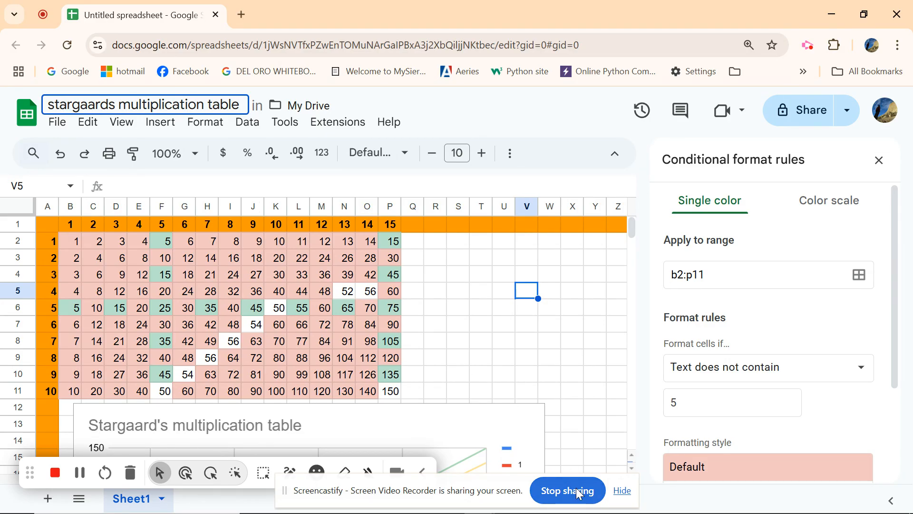
pyautogui.moveTo(897, 252)
pyautogui.mouseDown()
pyautogui.moveTo(898, 261)
pyautogui.moveTo(899, 251)
pyautogui.mouseUp()
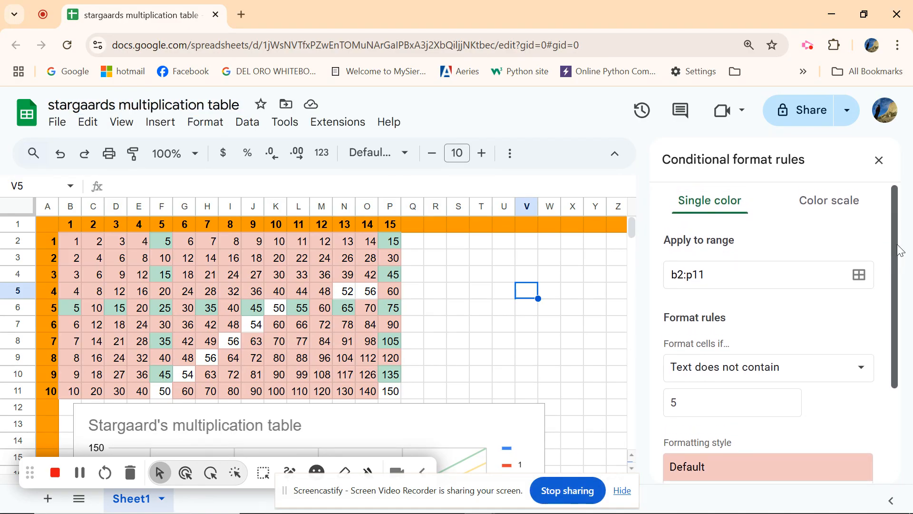